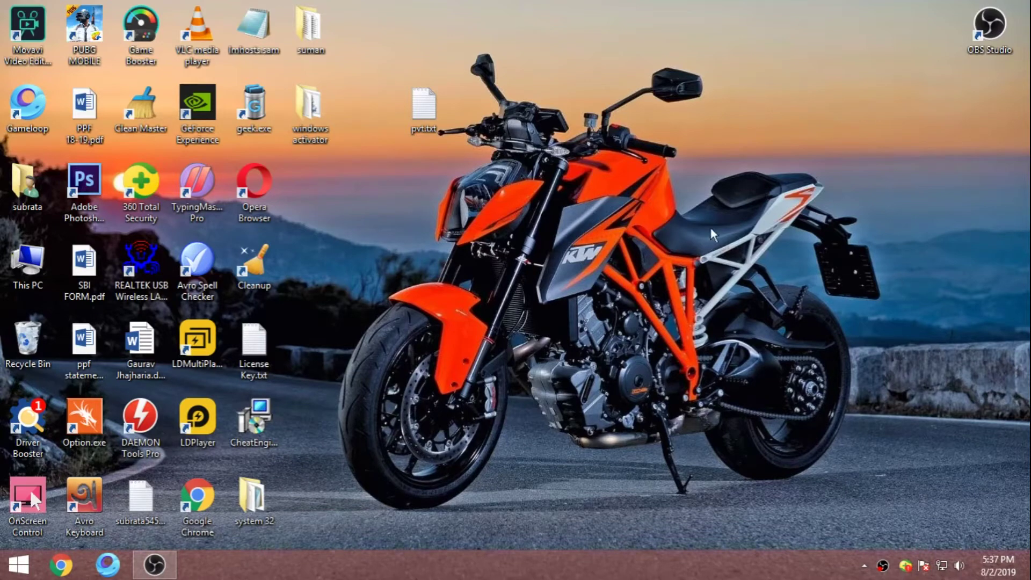
{"action": "right_click", "coordinate": [624, 267]}
{"action": "left_click", "coordinate": [668, 309]}
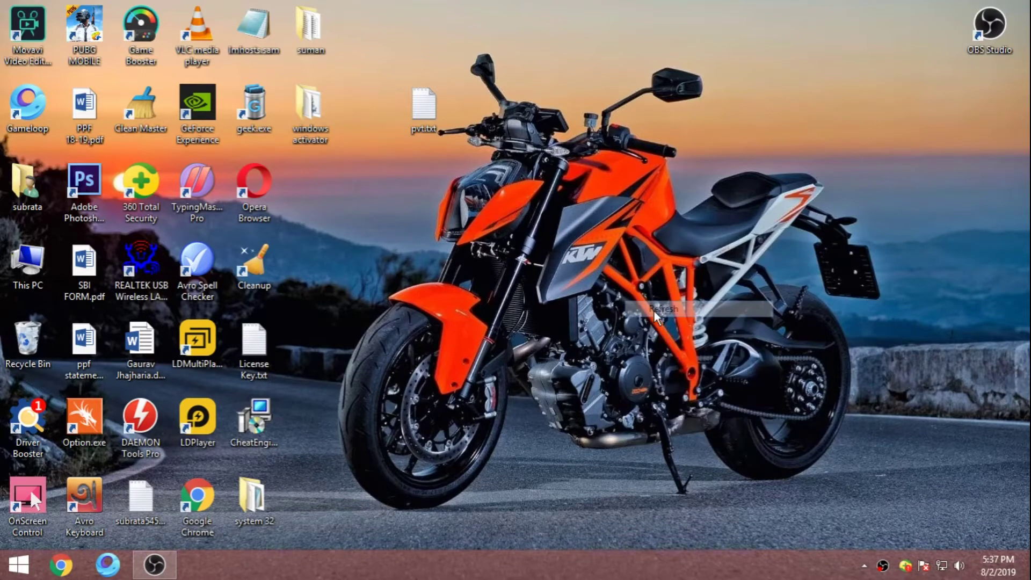
{"action": "right_click", "coordinate": [470, 279]}
{"action": "left_click", "coordinate": [519, 324]}
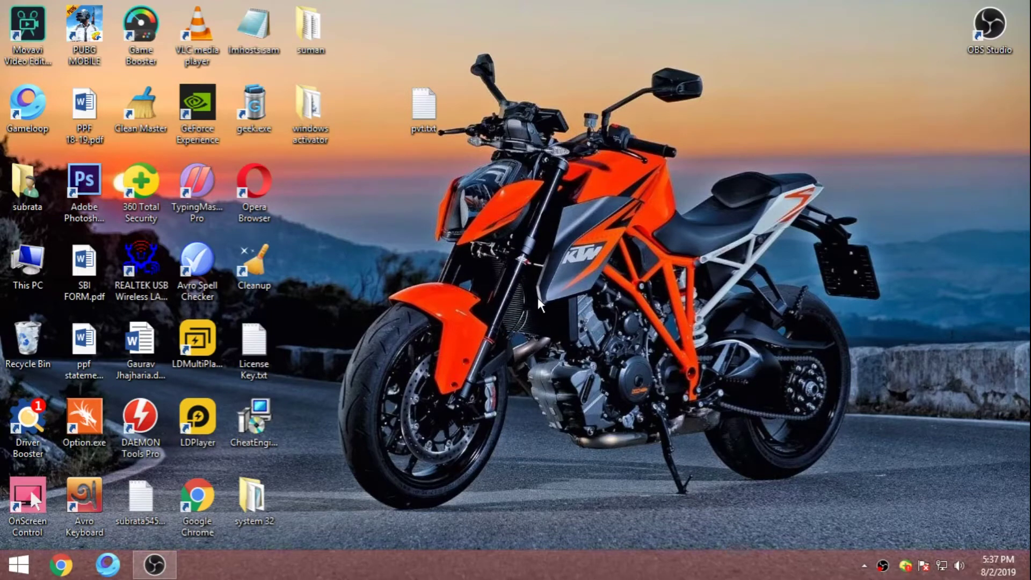
{"action": "right_click", "coordinate": [506, 277]}
{"action": "left_click", "coordinate": [548, 317]}
{"action": "right_click", "coordinate": [499, 294]}
{"action": "left_click", "coordinate": [547, 339]}
{"action": "right_click", "coordinate": [434, 299]}
{"action": "left_click", "coordinate": [475, 344]}
{"action": "right_click", "coordinate": [382, 293]}
{"action": "left_click", "coordinate": [413, 337]}
{"action": "right_click", "coordinate": [499, 354]}
{"action": "left_click", "coordinate": [531, 396]}
{"action": "right_click", "coordinate": [425, 298]}
{"action": "left_click", "coordinate": [479, 344]}
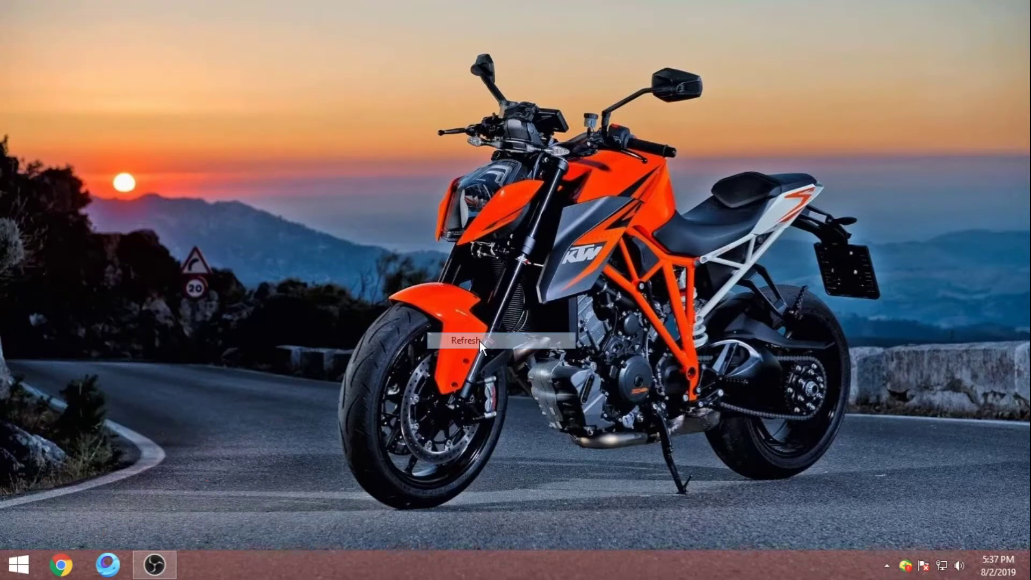
{"action": "right_click", "coordinate": [410, 271]}
{"action": "left_click", "coordinate": [445, 314]}
{"action": "right_click", "coordinate": [380, 279]}
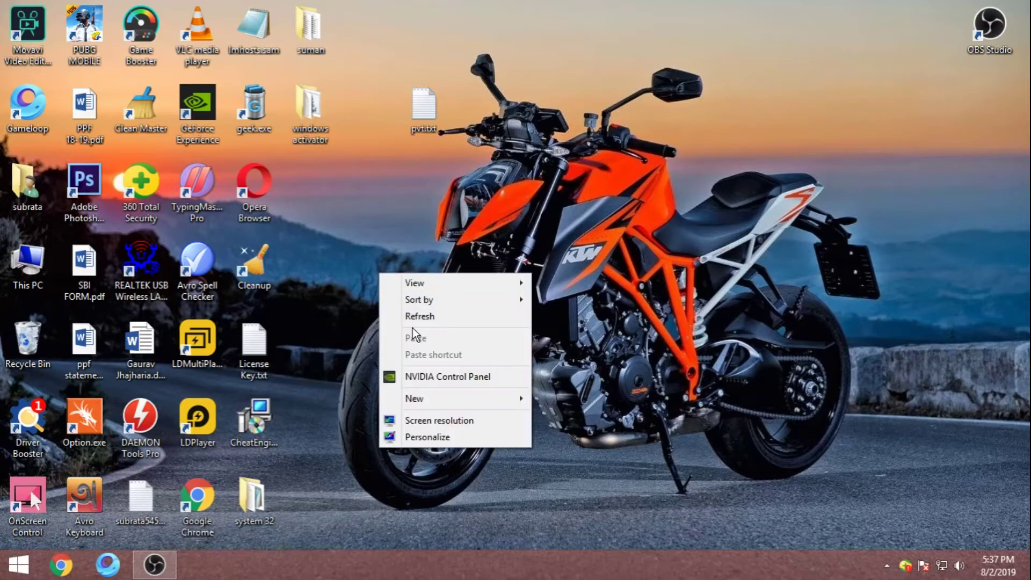
{"action": "left_click", "coordinate": [416, 315]}
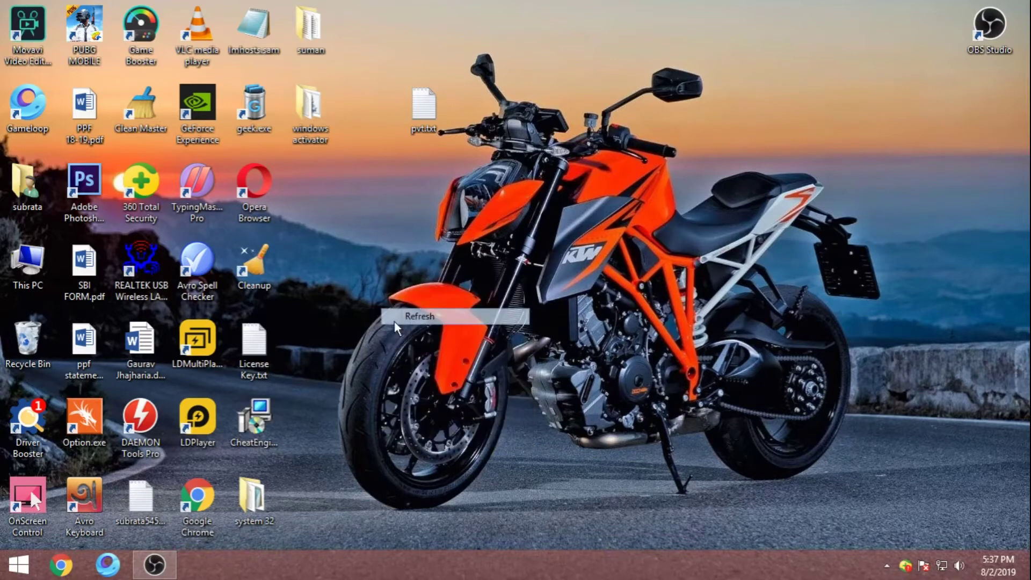
Step: Launch Gameloop, show the installed games, and open the engine settings in the Setting Center
{"action": "double_click", "coordinate": [28, 102]}
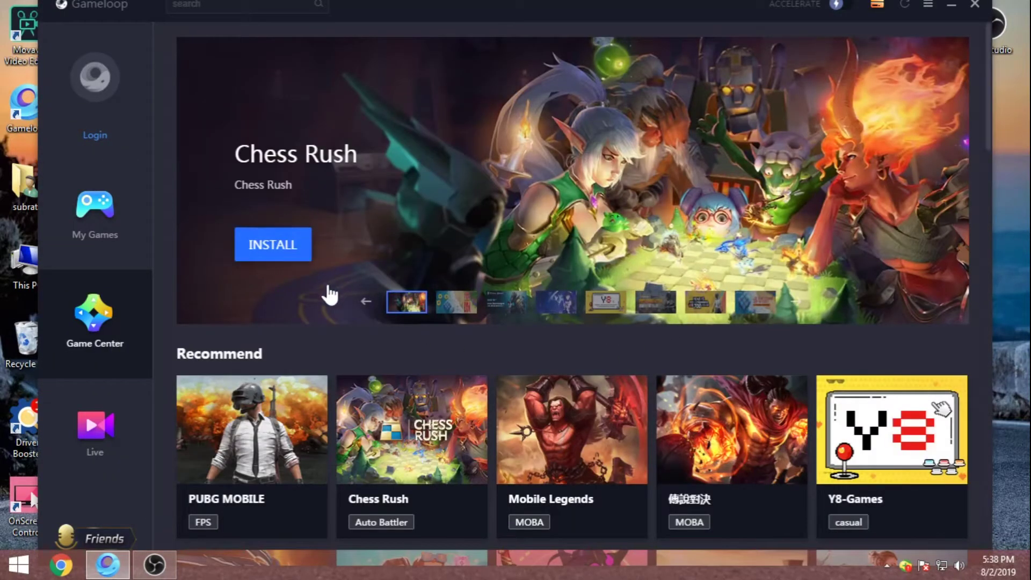
{"action": "left_click", "coordinate": [90, 234]}
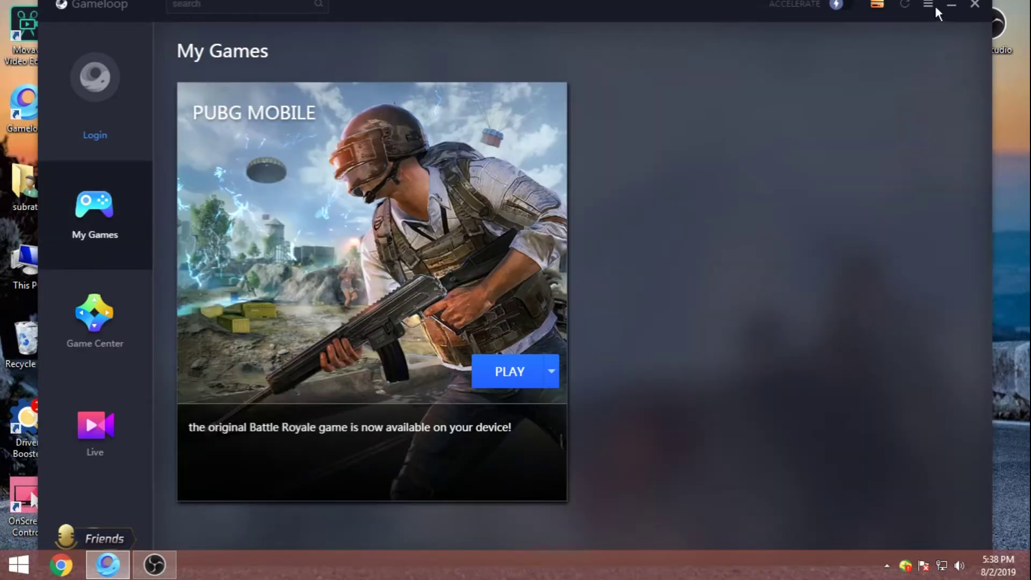
{"action": "left_click", "coordinate": [926, 6]}
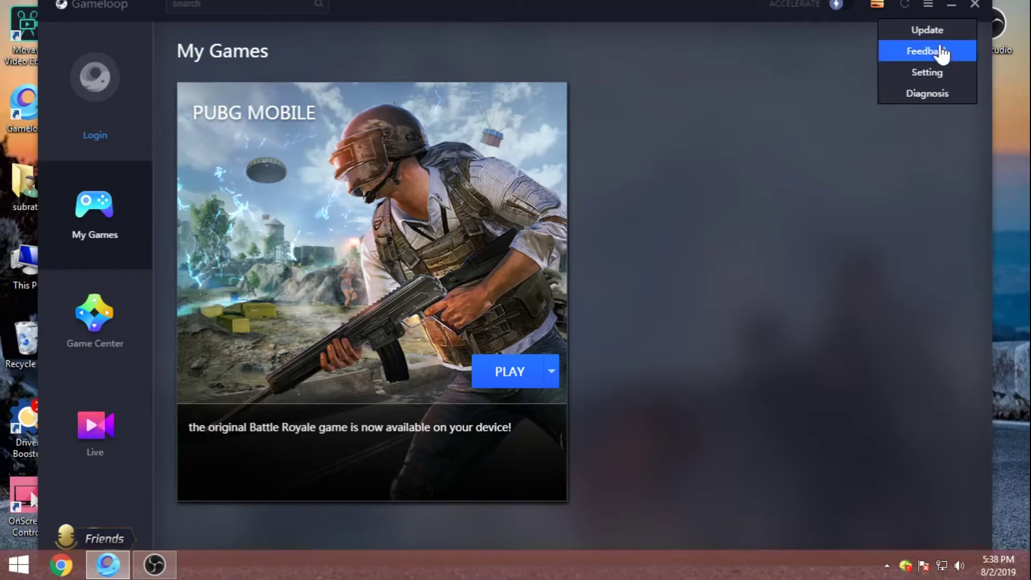
{"action": "left_click", "coordinate": [935, 77]}
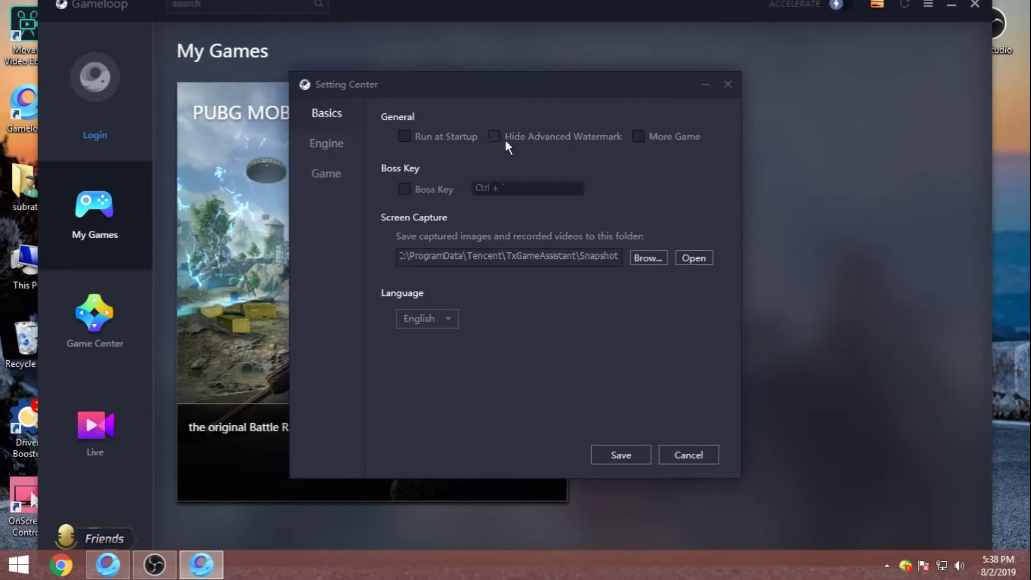
{"action": "left_click", "coordinate": [326, 148]}
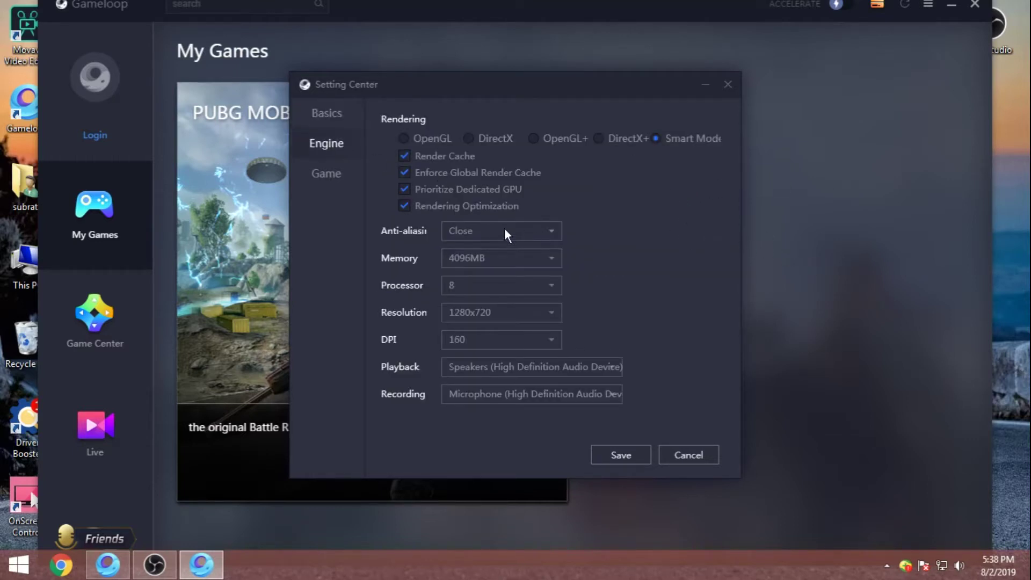
Step: Review the engine's memory, processor, resolution and render cache options and the PUBG MOBILE display options, and save the settings
{"action": "left_click", "coordinate": [510, 260]}
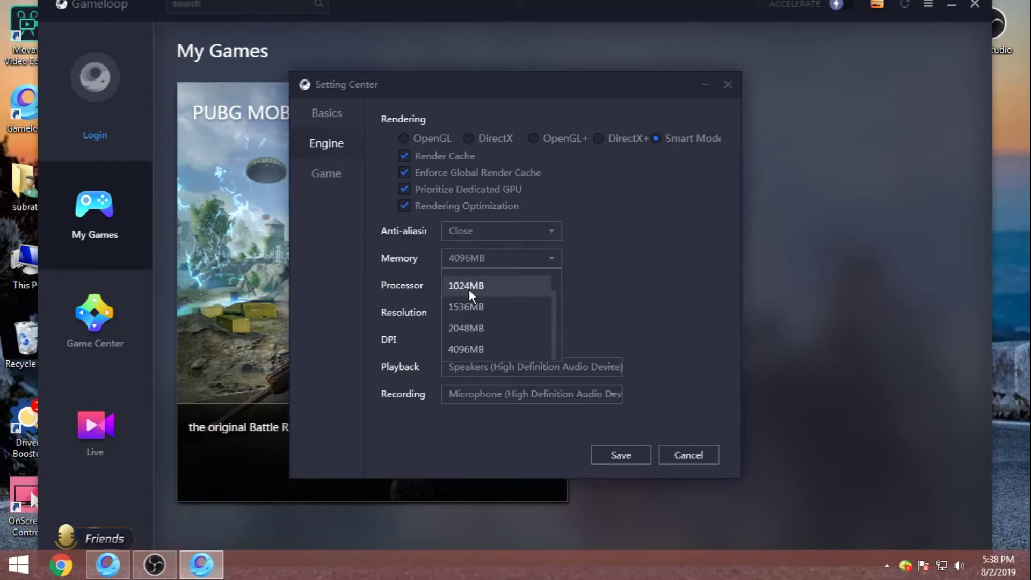
{"action": "left_click", "coordinate": [491, 260]}
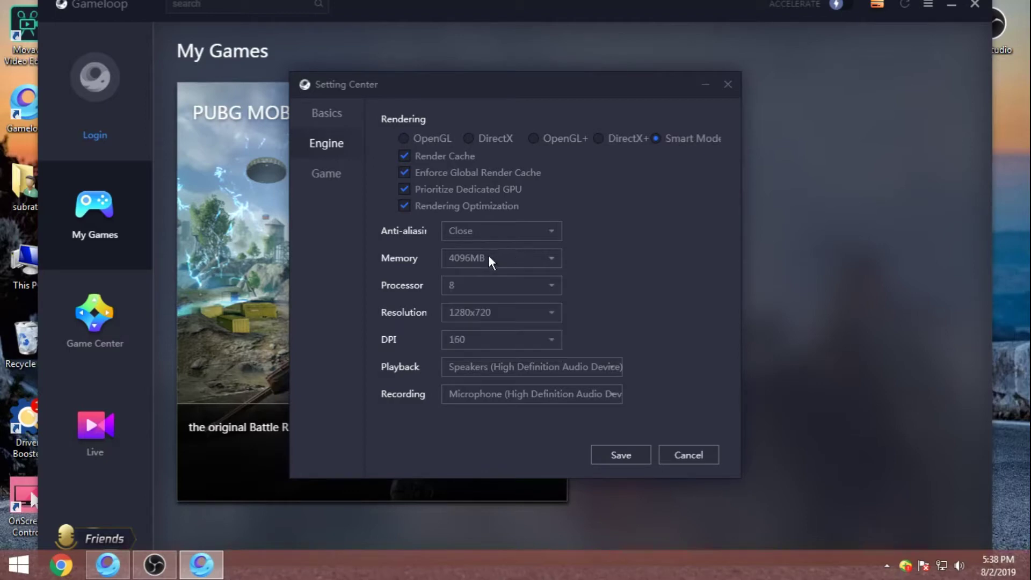
{"action": "left_click", "coordinate": [500, 263]}
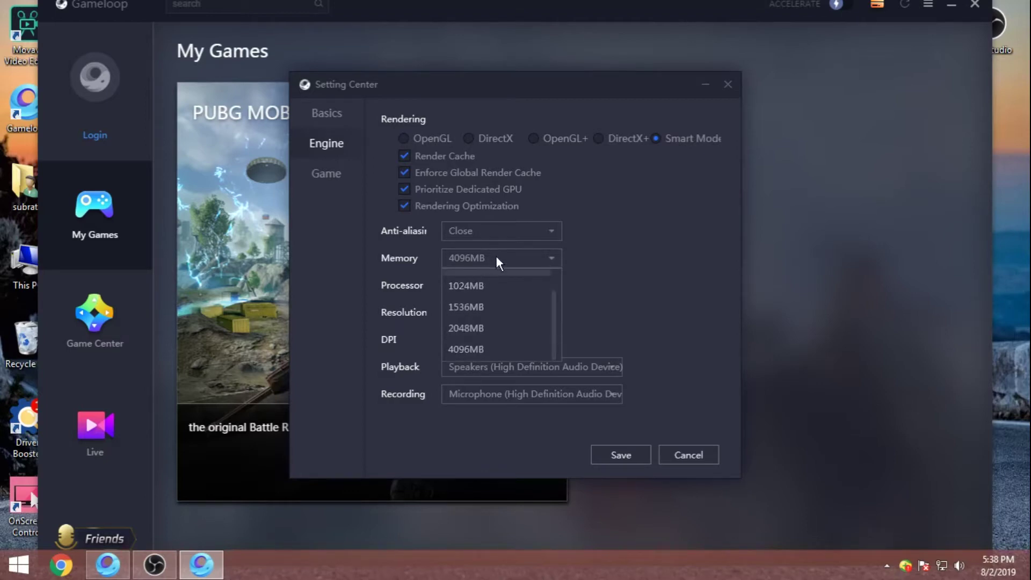
{"action": "left_click", "coordinate": [498, 263]}
{"action": "left_click", "coordinate": [517, 287]}
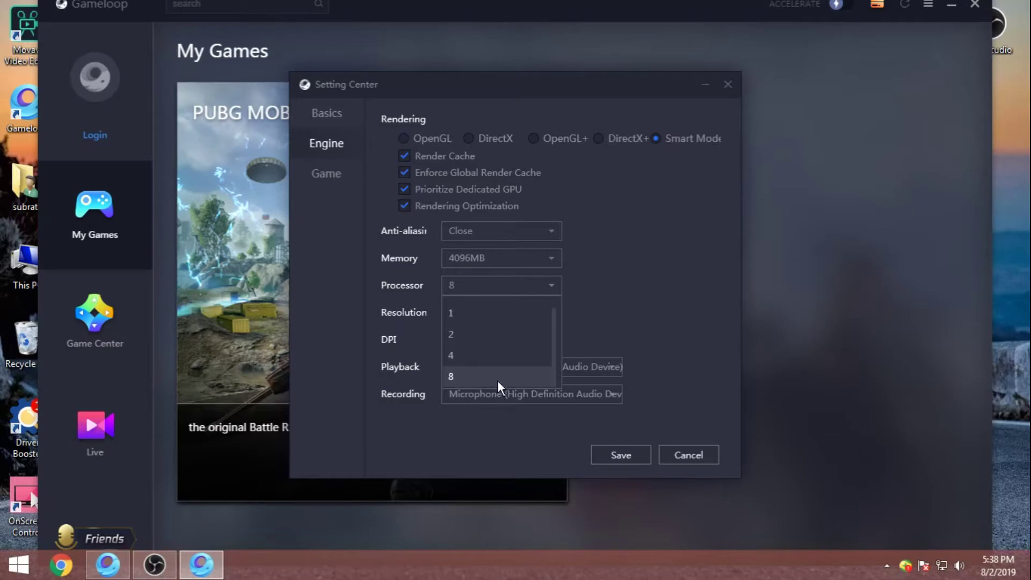
{"action": "left_click", "coordinate": [609, 303]}
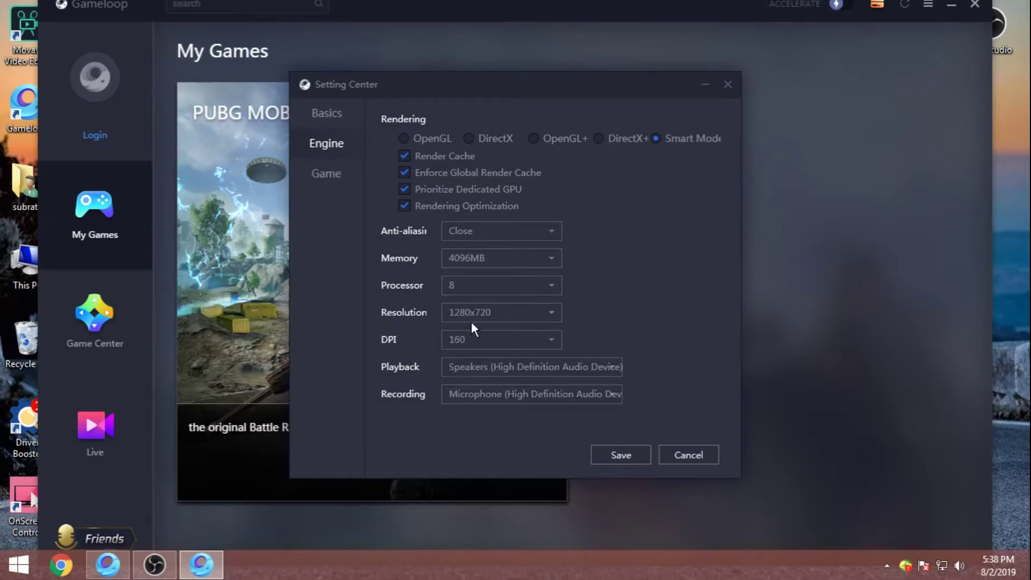
{"action": "left_click", "coordinate": [524, 313]}
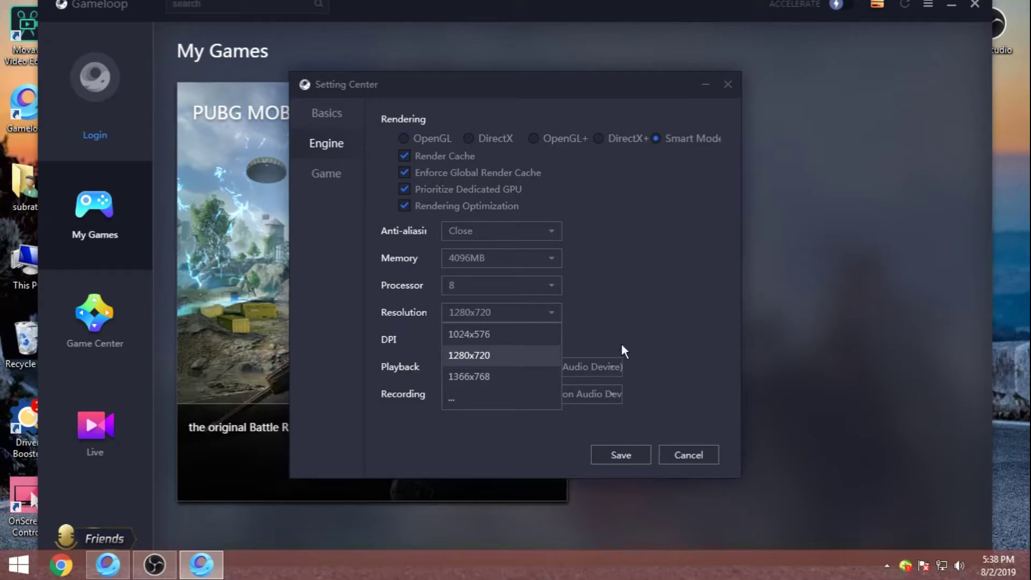
{"action": "left_click", "coordinate": [614, 327]}
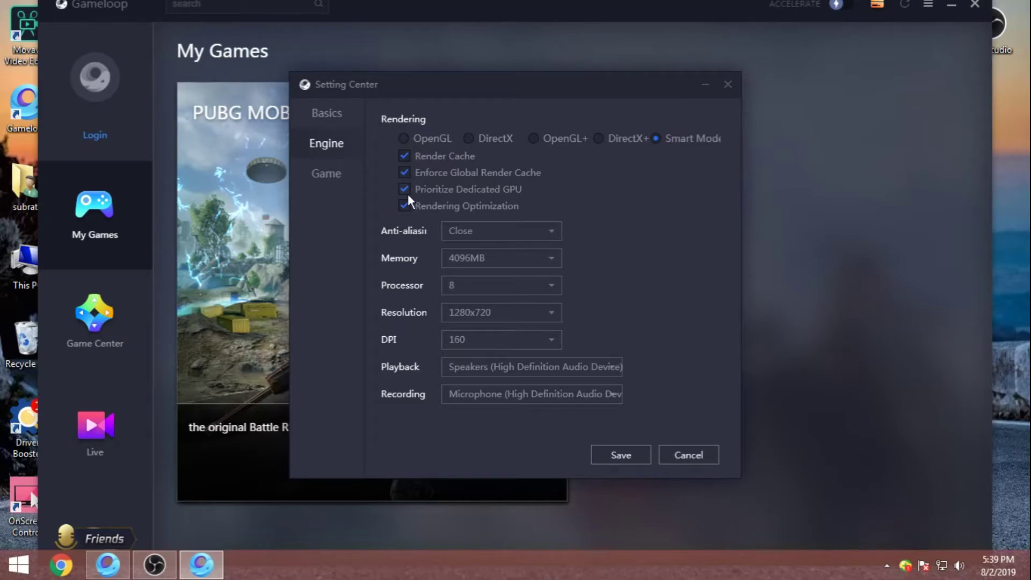
{"action": "mouse_move", "coordinate": [408, 193]}
{"action": "mouse_move", "coordinate": [435, 177]}
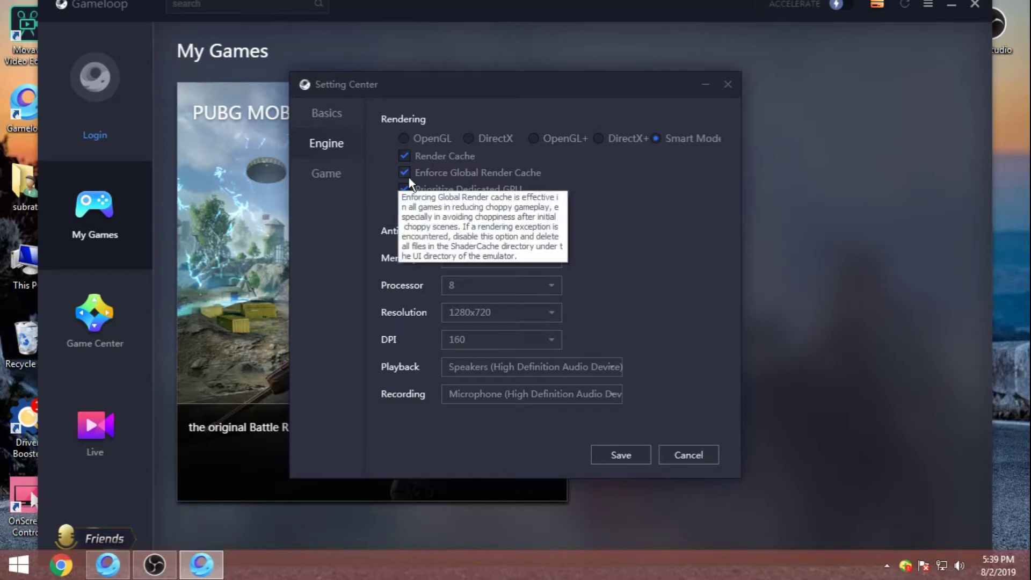
{"action": "left_click", "coordinate": [340, 186]}
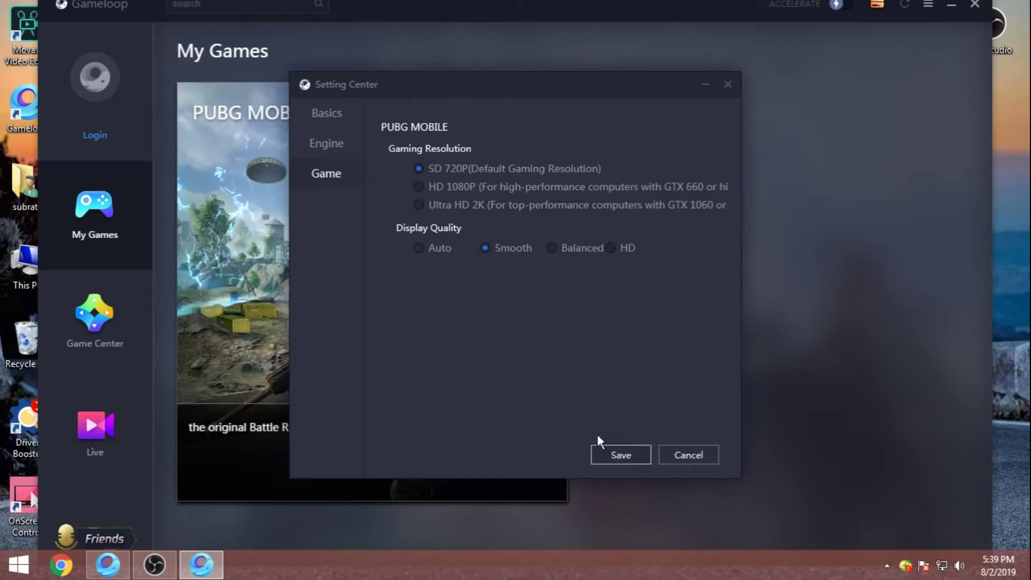
{"action": "left_click", "coordinate": [637, 460]}
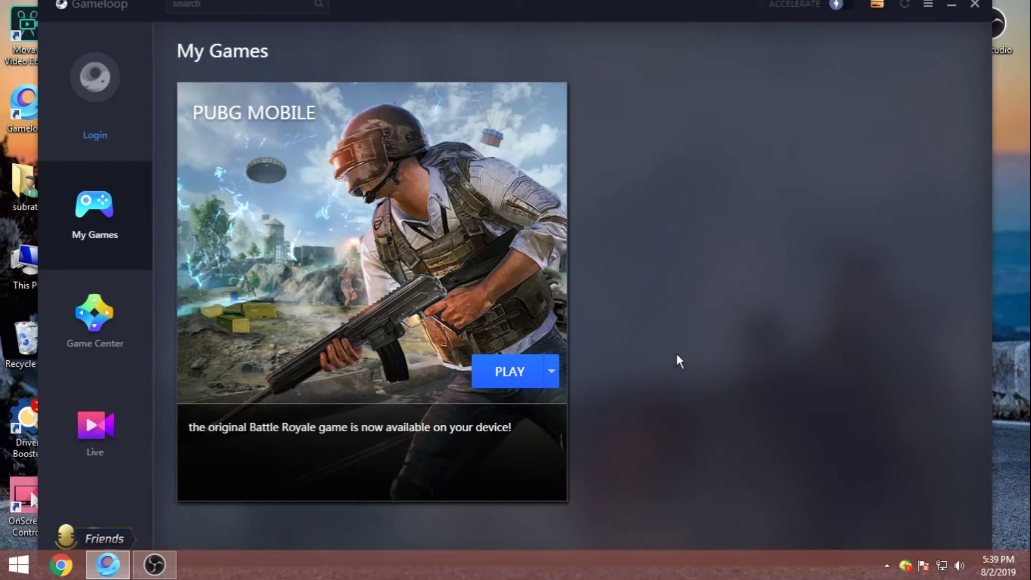
Step: Start PUBG MOBILE past the Twitter login notice, and close the Gameloop launcher so only the repositioned game window remains
{"action": "left_click", "coordinate": [517, 374]}
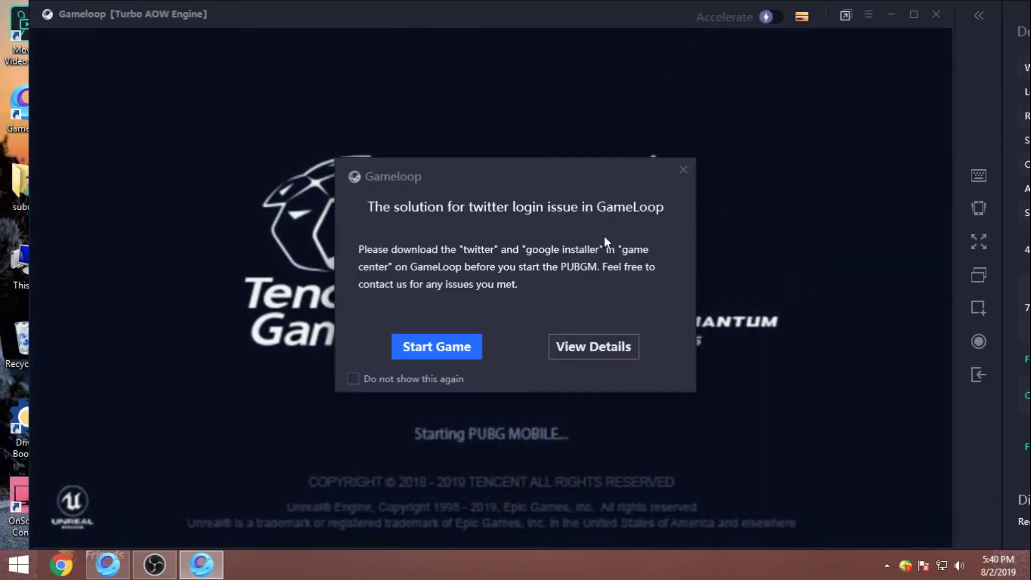
{"action": "left_click", "coordinate": [468, 355]}
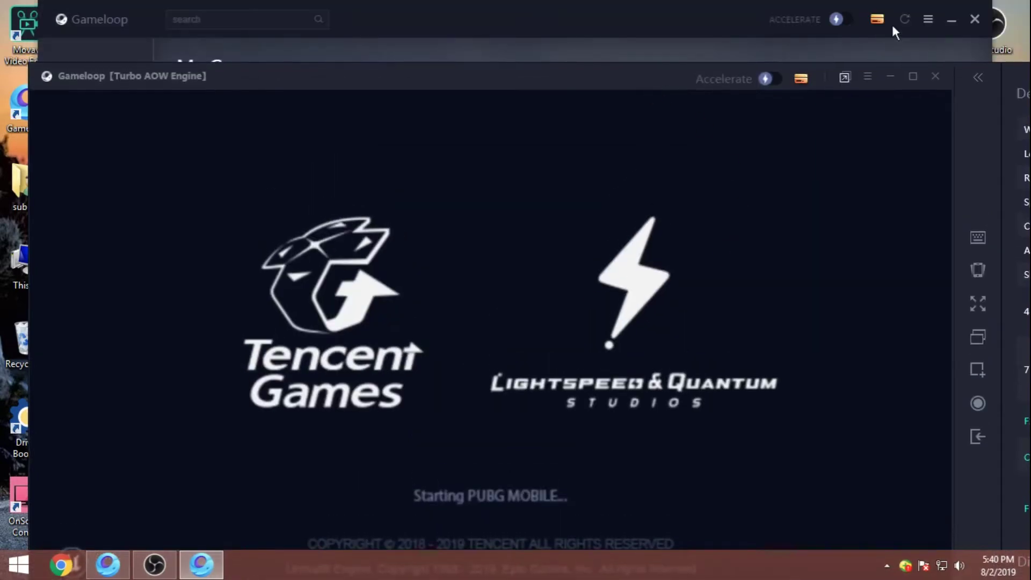
{"action": "left_click", "coordinate": [972, 11]}
{"action": "left_click_drag", "start_coordinate": [569, 81], "coordinate": [575, 25]}
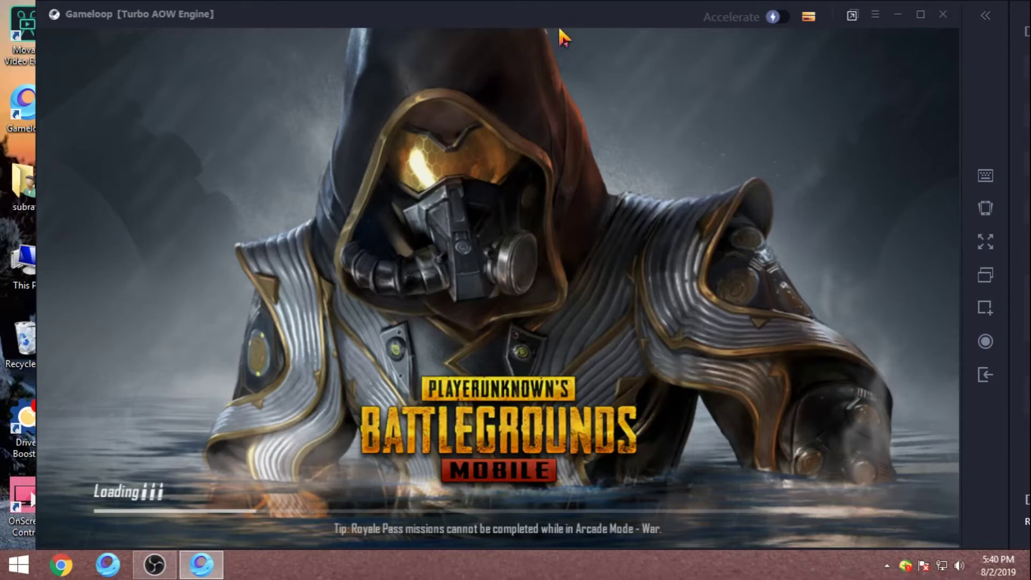
{"action": "left_click", "coordinate": [157, 573]}
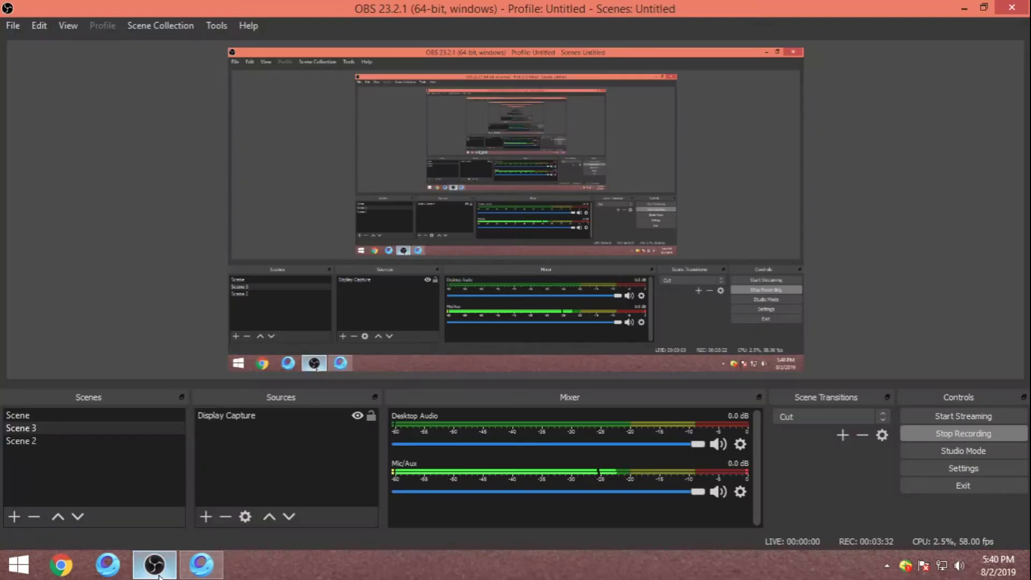
{"action": "left_click", "coordinate": [961, 10]}
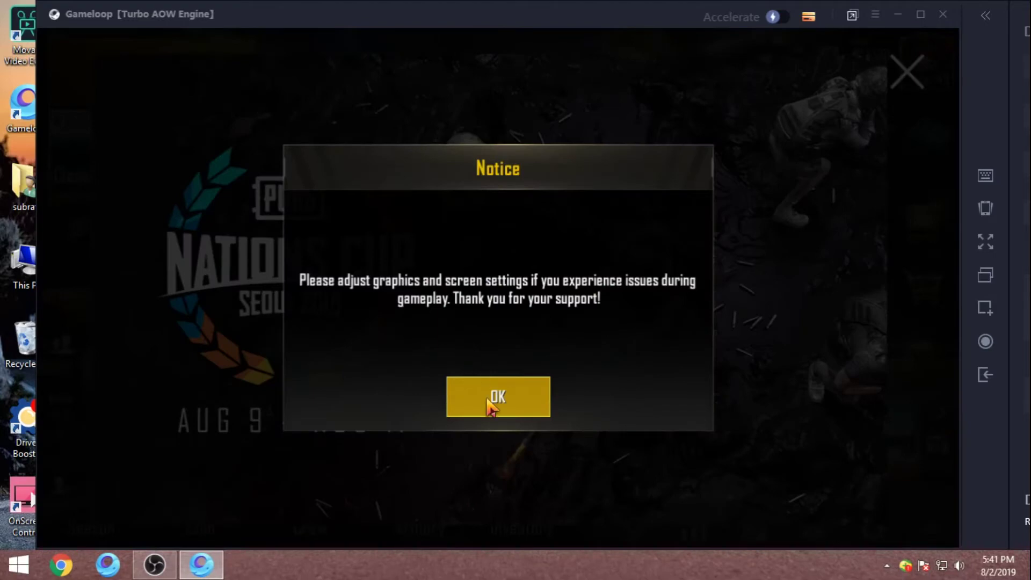
Step: Dismiss the graphics settings notice and close the Nations Cup event banner to reach the game lobby
{"action": "left_click", "coordinate": [488, 400]}
{"action": "left_click", "coordinate": [504, 409]}
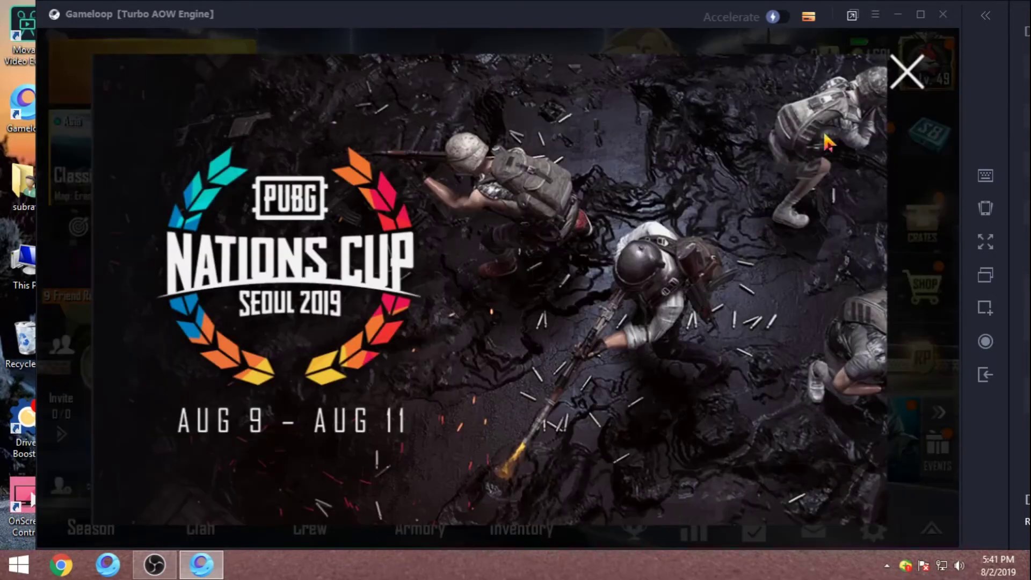
{"action": "left_click", "coordinate": [907, 71]}
{"action": "left_click", "coordinate": [907, 70]}
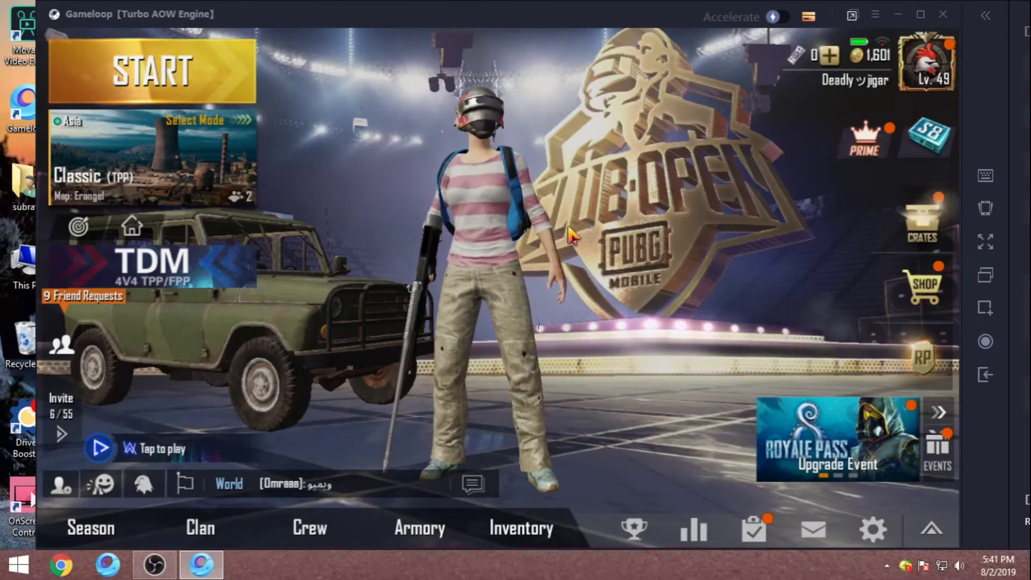
Step: Exit the first hidden background app in the notification area and OnScreen Control
{"action": "left_click", "coordinate": [887, 566]}
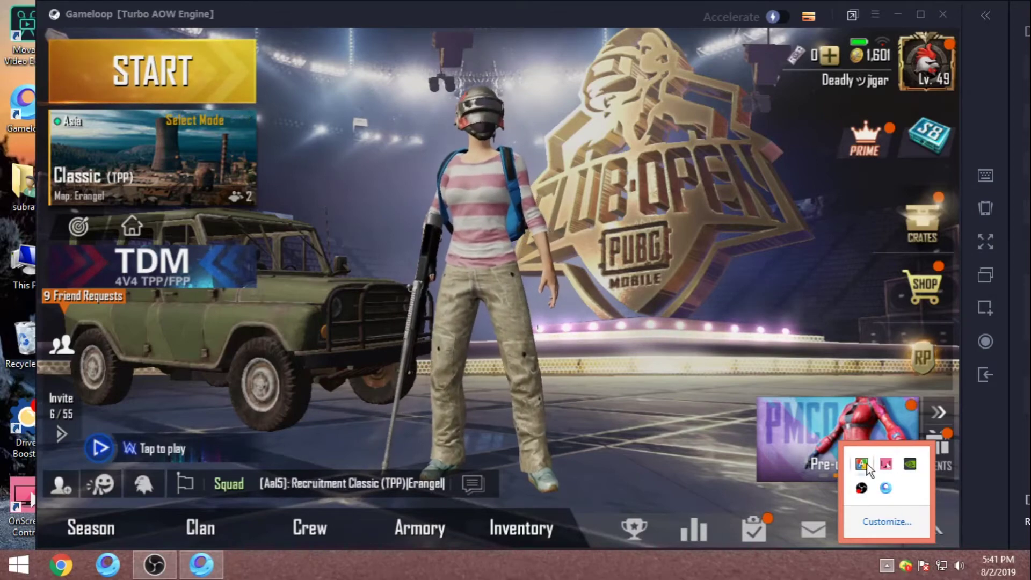
{"action": "right_click", "coordinate": [869, 467]}
{"action": "left_click", "coordinate": [896, 452]}
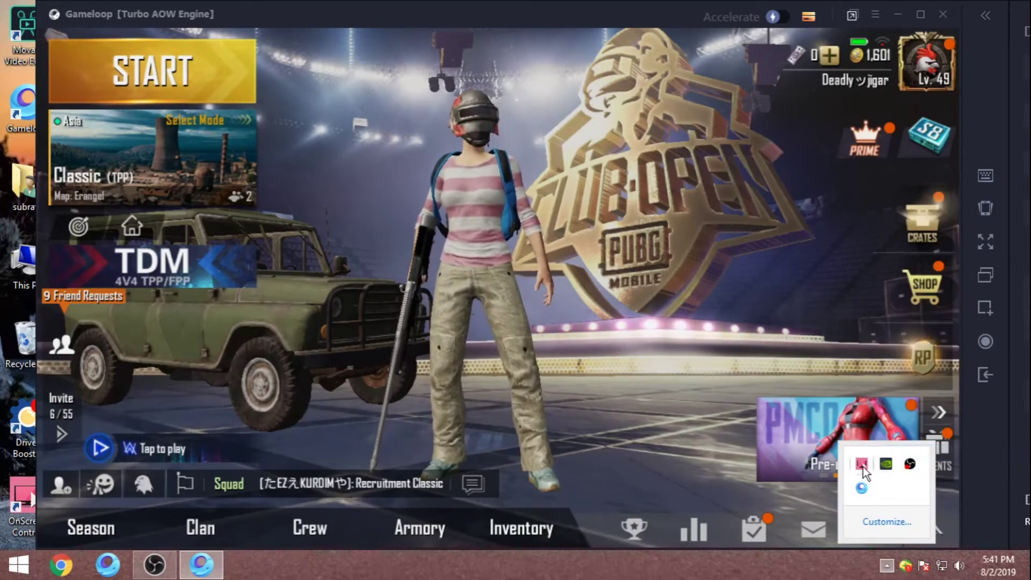
{"action": "scroll", "coordinate": [711, 534], "scroll_direction": "down", "scroll_amount": 5}
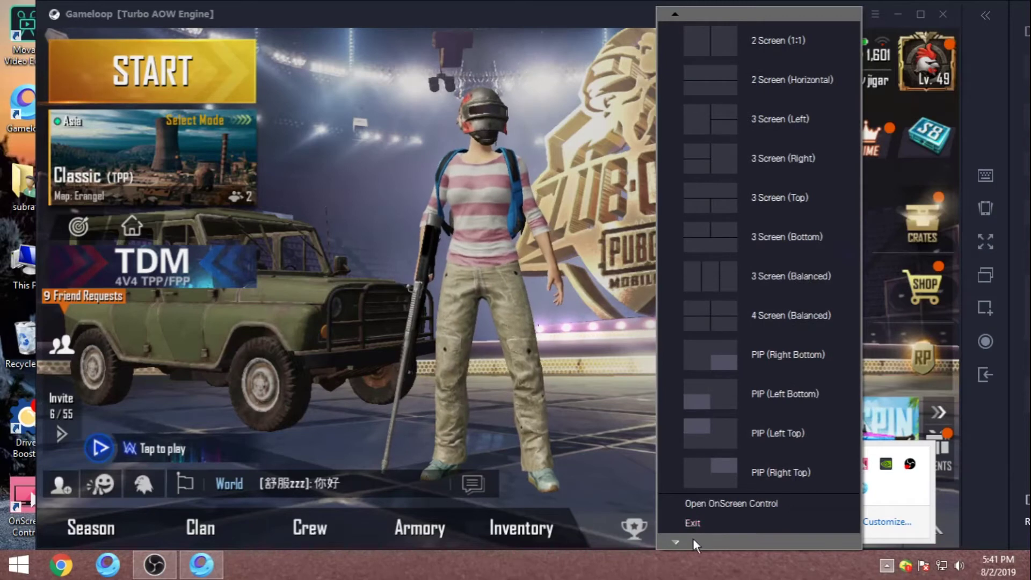
{"action": "left_click", "coordinate": [695, 531]}
Step: Exit the hidden NVIDIA background app and try to quit the Gameloop one from the notification area
{"action": "left_click", "coordinate": [887, 566]}
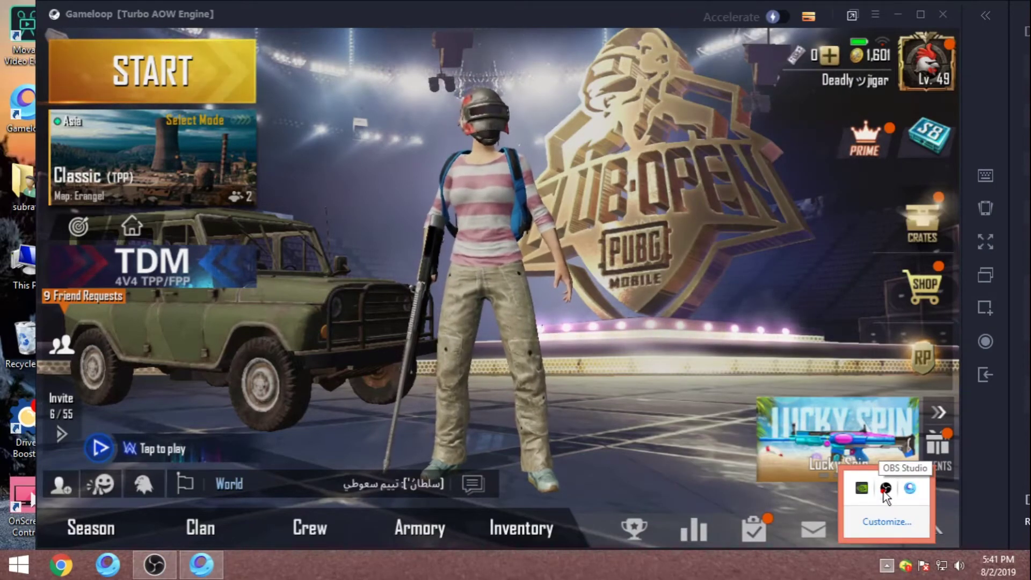
{"action": "right_click", "coordinate": [862, 488]}
{"action": "left_click", "coordinate": [888, 479]}
{"action": "right_click", "coordinate": [900, 489]}
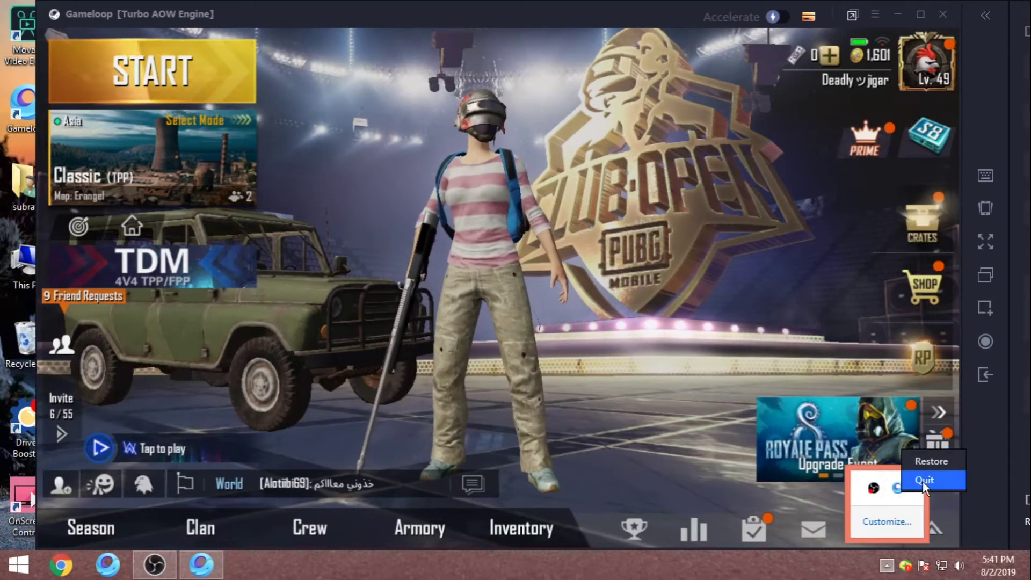
{"action": "left_click", "coordinate": [923, 484]}
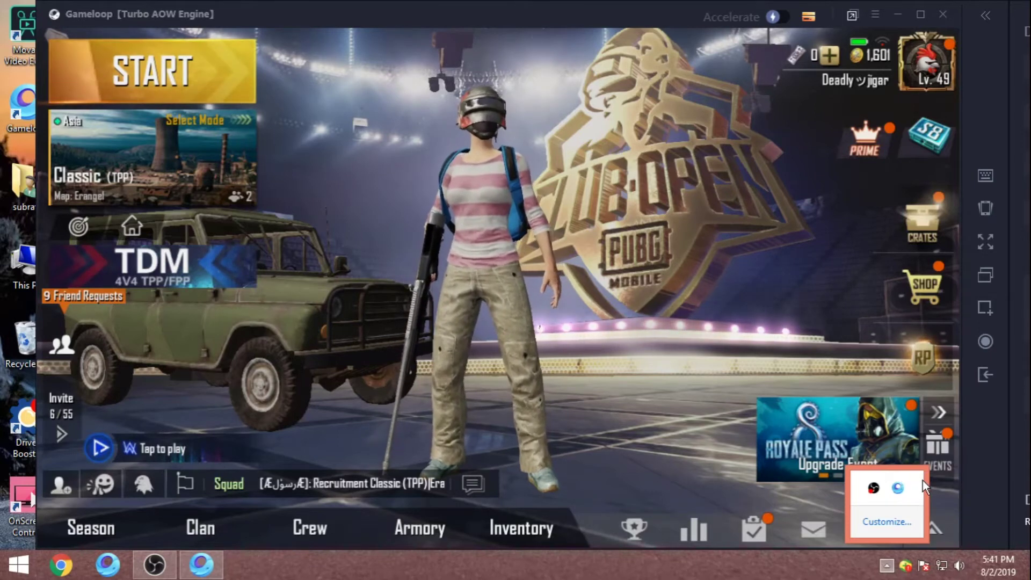
{"action": "left_click", "coordinate": [885, 567]}
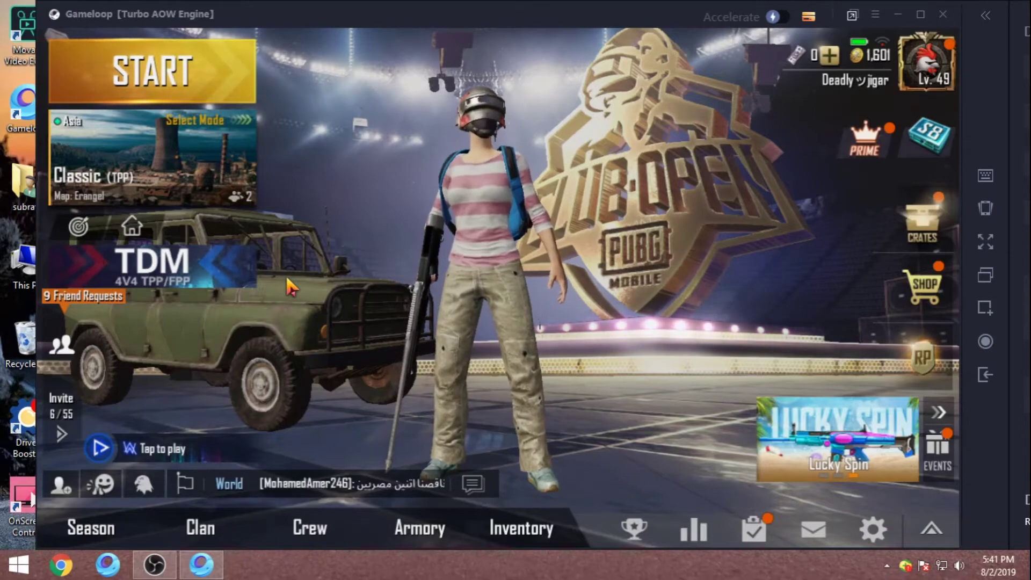
Step: Run the taskkill command from the Windows Run dialog in place of the remembered regedit entry
{"action": "key", "text": "super+r"}
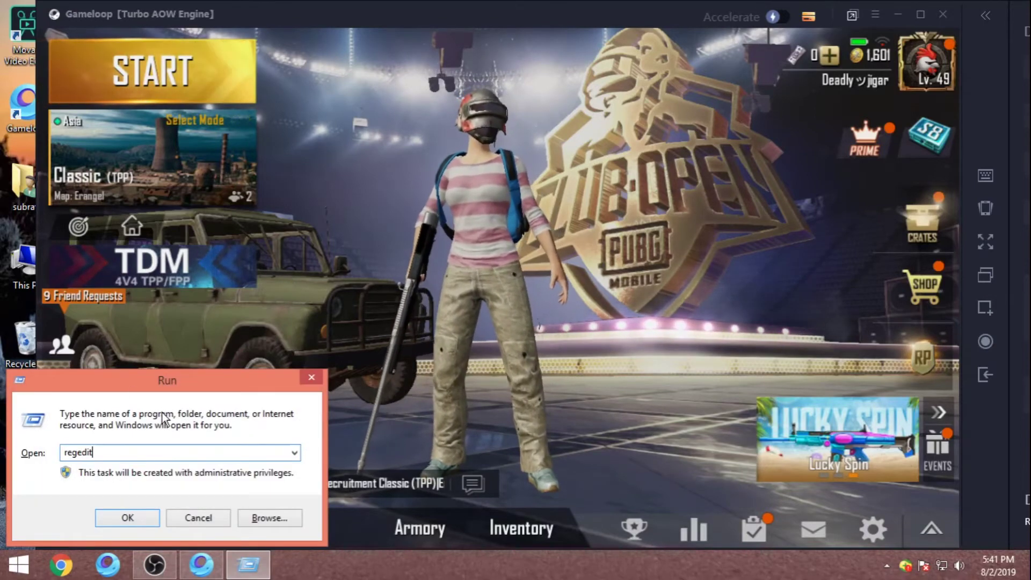
{"action": "key", "text": "BackSpace"}
{"action": "key", "text": "BackSpace"}
{"action": "key", "text": "BackSpace"}
{"action": "key", "text": "BackSpace"}
{"action": "key", "text": "BackSpace"}
{"action": "key", "text": "BackSpace"}
{"action": "key", "text": "BackSpace"}
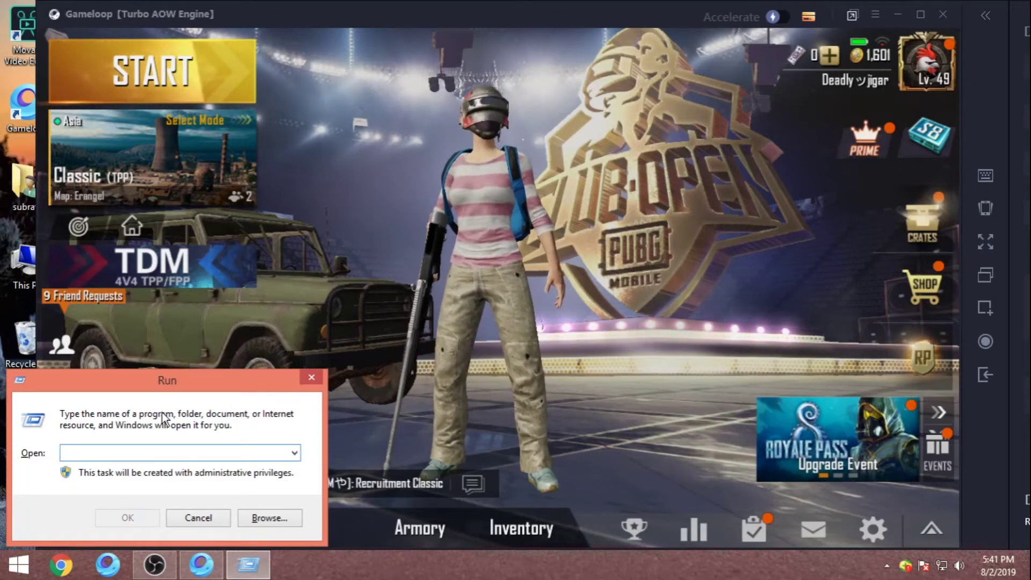
{"action": "type", "text": "taskkill"}
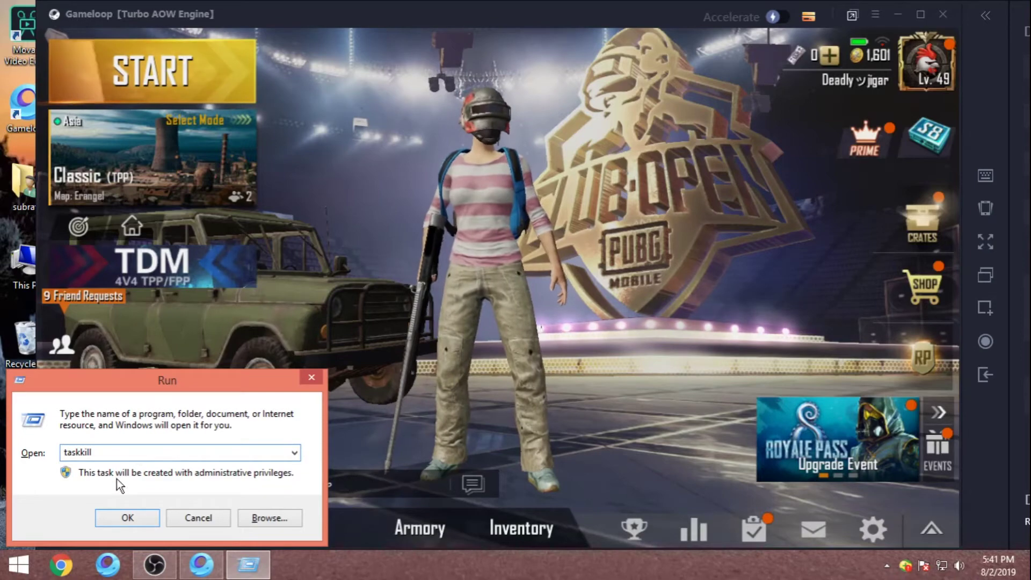
{"action": "left_click", "coordinate": [142, 520]}
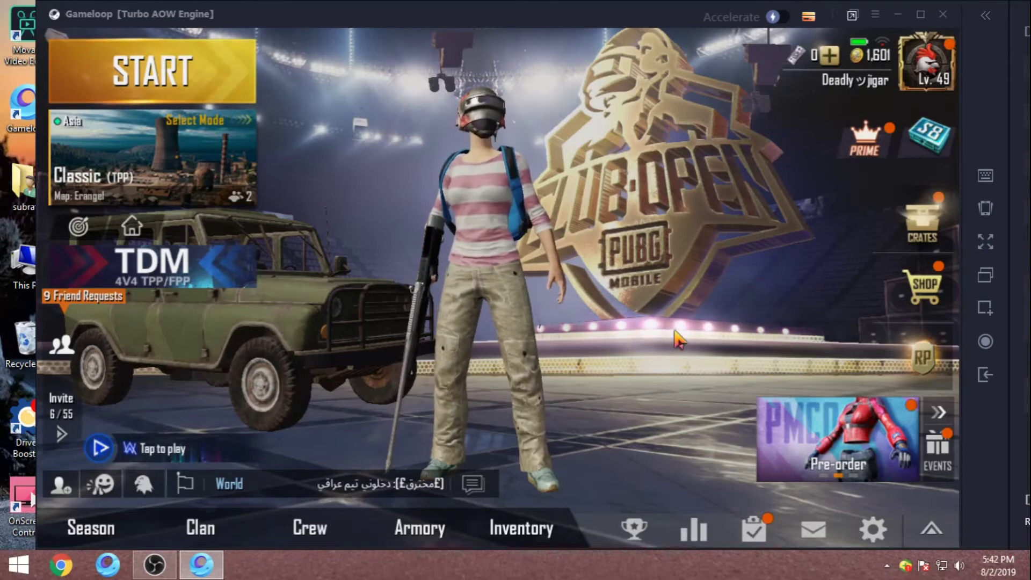
Step: Check the notification area for remaining hidden background apps and return to the game lobby
{"action": "left_click", "coordinate": [887, 567]}
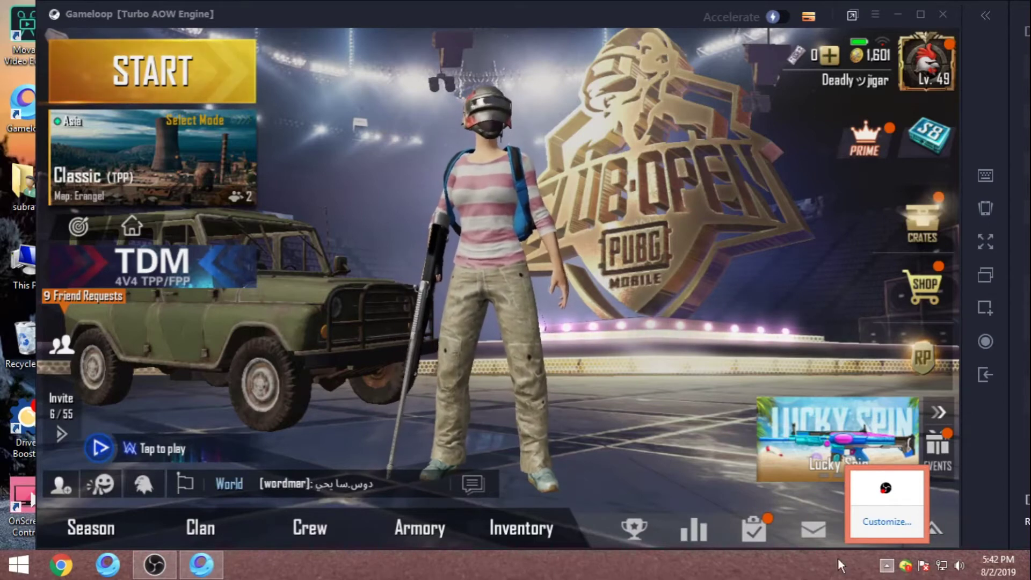
{"action": "left_click", "coordinate": [410, 366]}
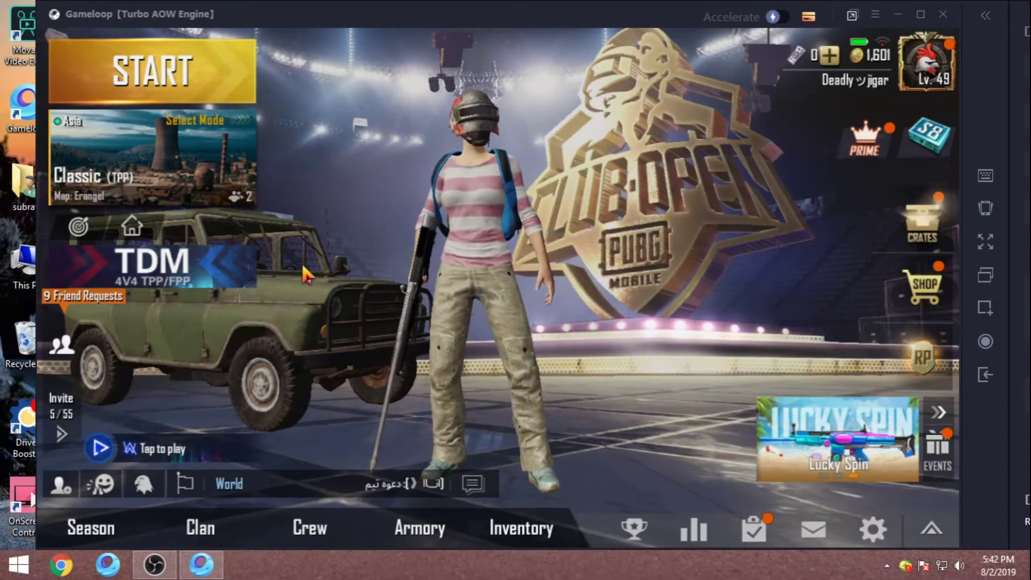
{"action": "left_click", "coordinate": [62, 435]}
{"action": "left_click", "coordinate": [341, 304]}
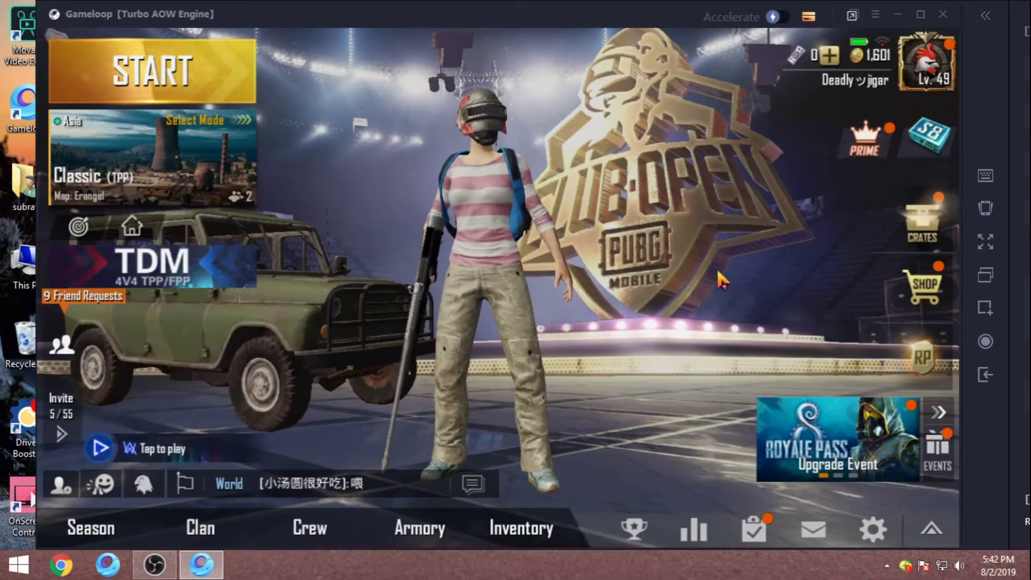
Step: Open the PUBG MOBILE settings and review the Basic options down to the country/region entry
{"action": "left_click", "coordinate": [880, 530]}
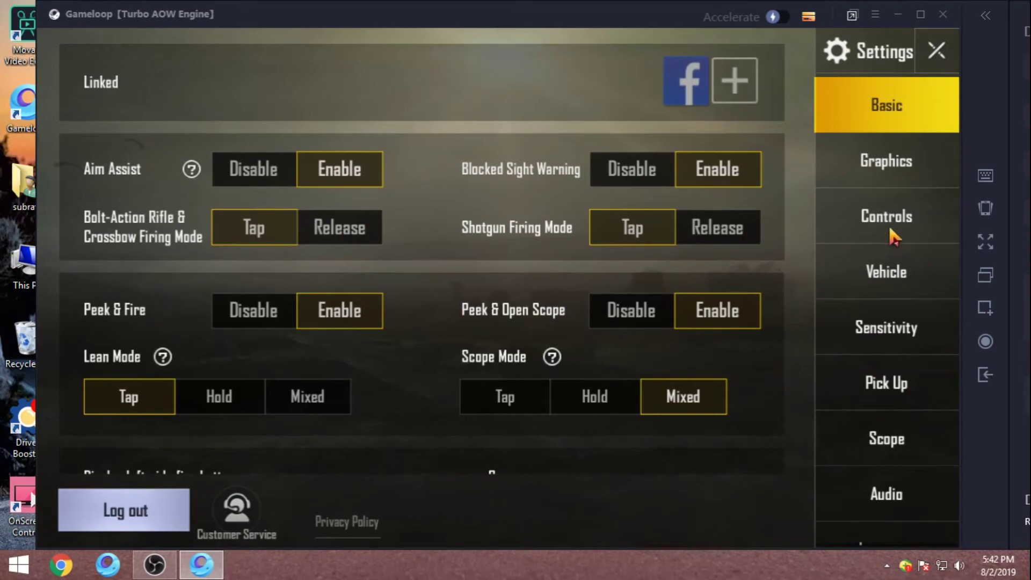
{"action": "left_click_drag", "start_coordinate": [391, 381], "coordinate": [428, 108]}
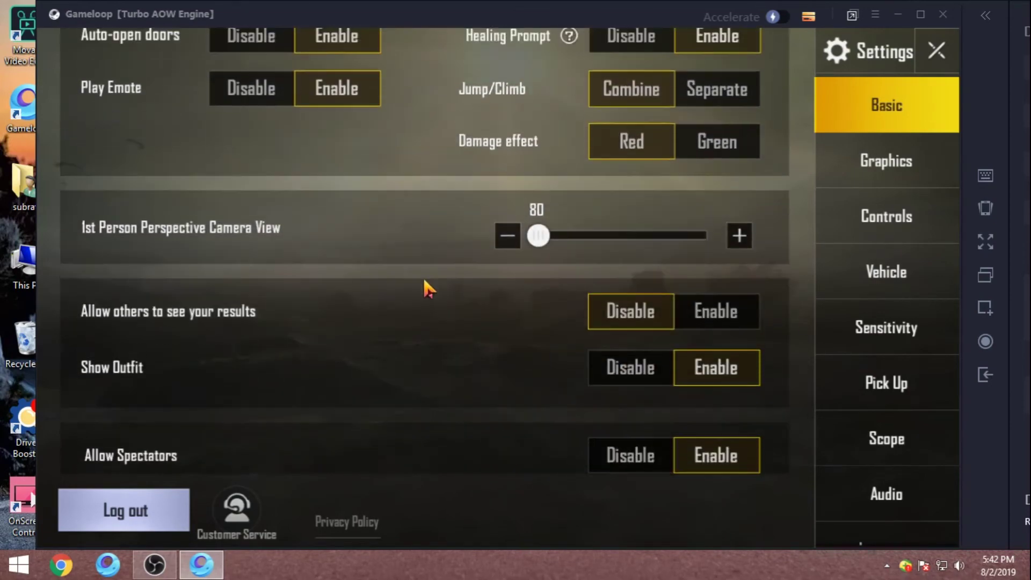
{"action": "left_click_drag", "start_coordinate": [426, 285], "coordinate": [432, 183]}
{"action": "left_click_drag", "start_coordinate": [419, 409], "coordinate": [462, 198]}
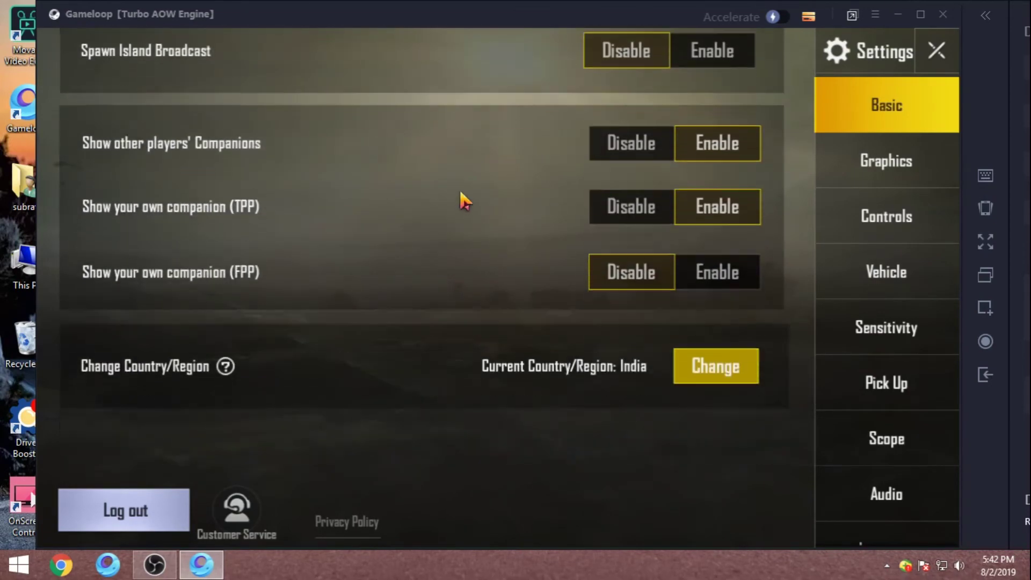
Step: Compare the Colorful and Movie styles in the game's graphics settings, ending with Movie selected
{"action": "left_click", "coordinate": [893, 169]}
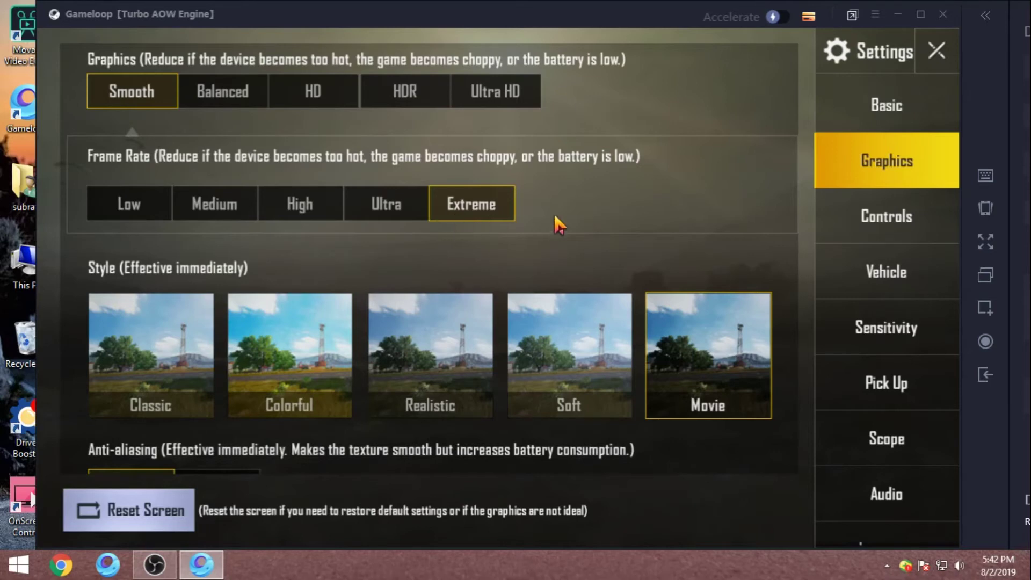
{"action": "left_click_drag", "start_coordinate": [635, 231], "coordinate": [631, 64]}
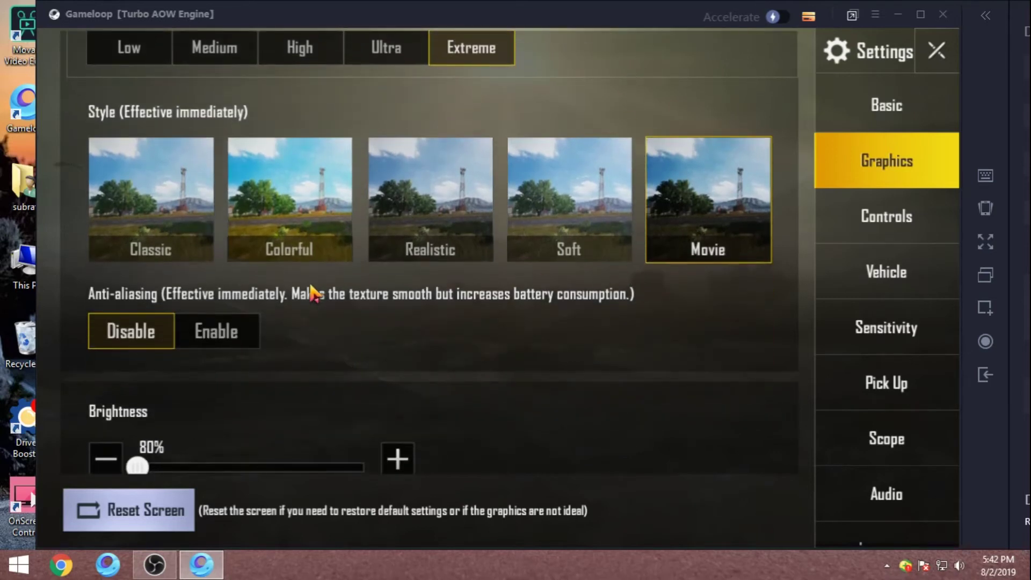
{"action": "left_click", "coordinate": [285, 226]}
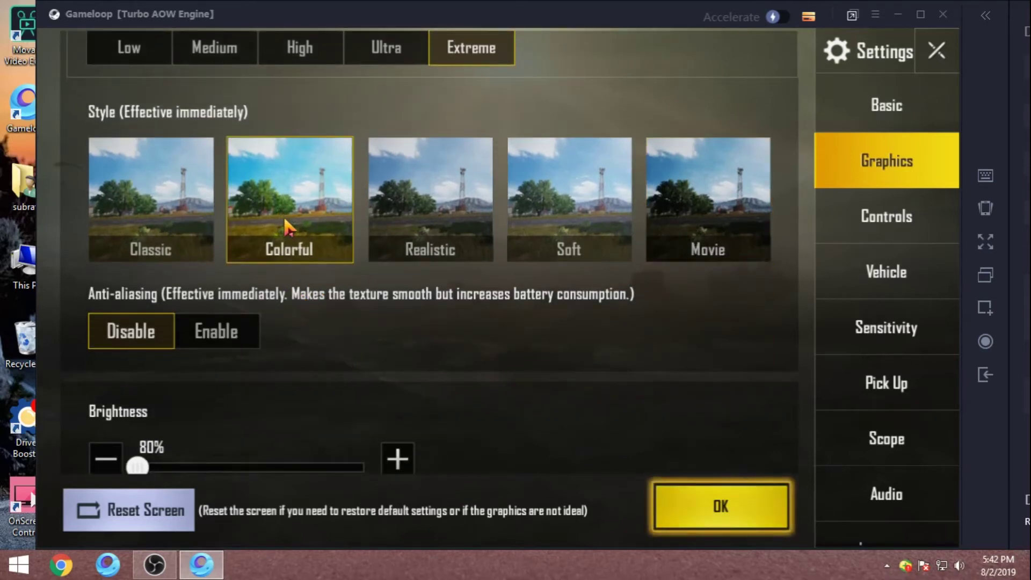
{"action": "left_click", "coordinate": [682, 230]}
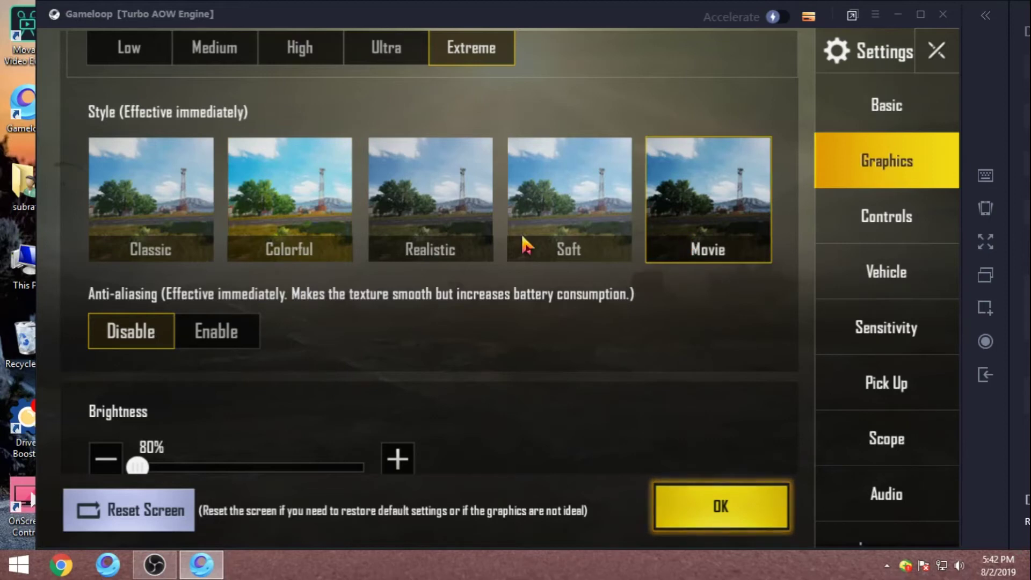
{"action": "left_click", "coordinate": [290, 225]}
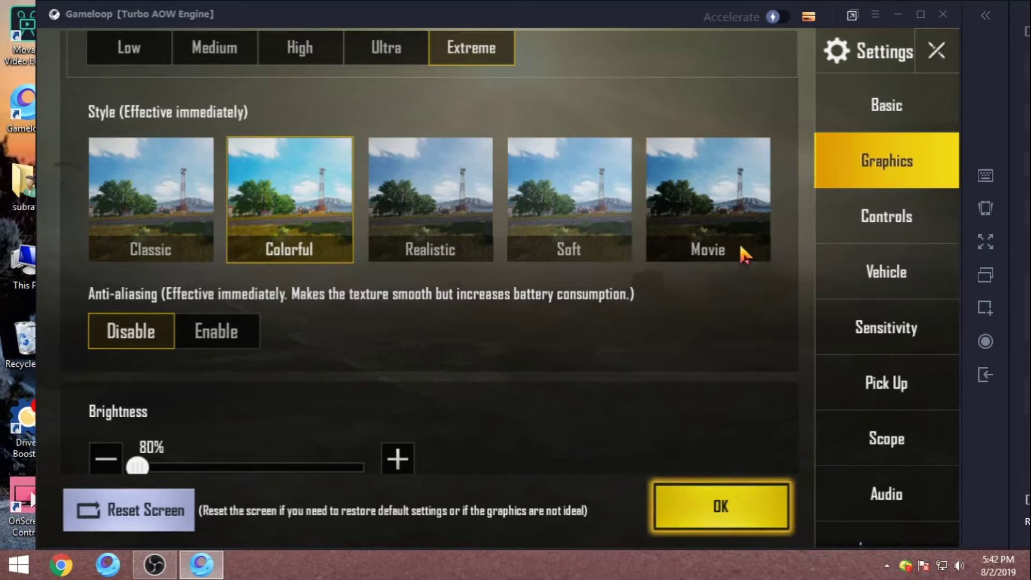
{"action": "left_click", "coordinate": [720, 218]}
Step: Review the brightness, non-standard screen and auto-adjust options, apply the graphics settings and acknowledge the notice
{"action": "left_click_drag", "start_coordinate": [376, 393], "coordinate": [381, 192]}
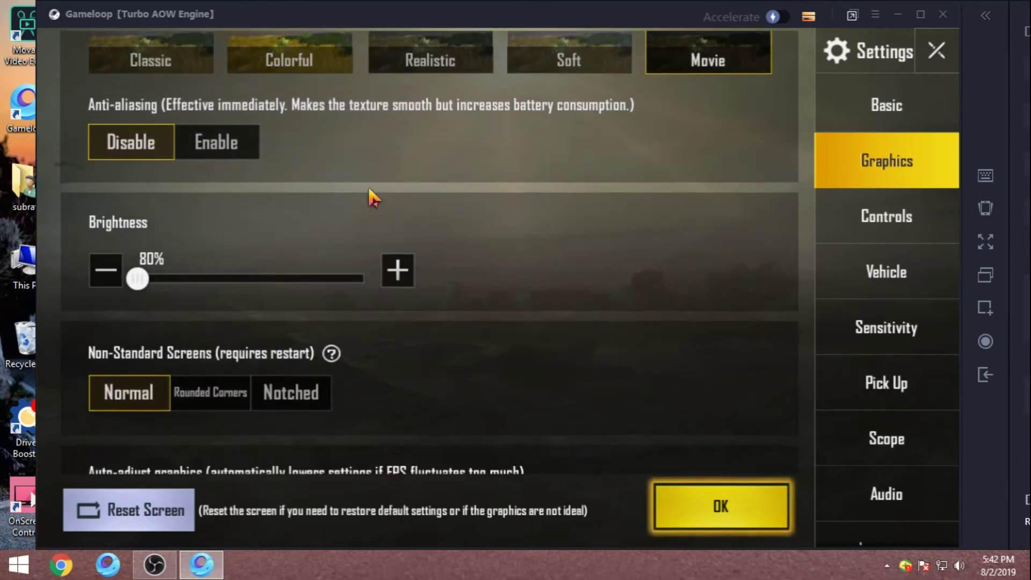
{"action": "scroll", "coordinate": [459, 215], "scroll_direction": "down", "scroll_amount": 2}
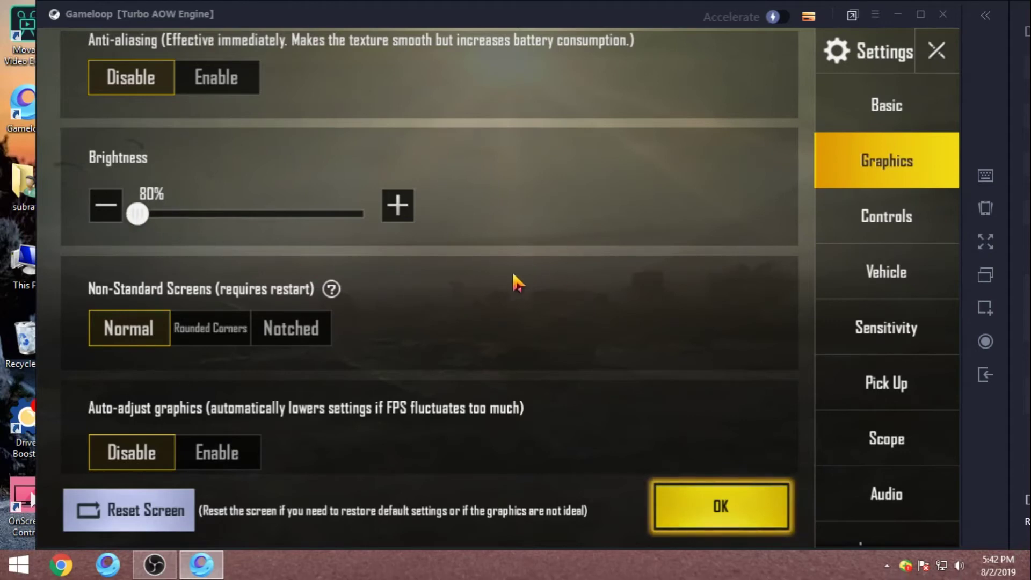
{"action": "left_click_drag", "start_coordinate": [513, 276], "coordinate": [513, 205]}
{"action": "mouse_move", "coordinate": [143, 200]}
{"action": "left_mouse_down"}
{"action": "mouse_move", "coordinate": [156, 200]}
{"action": "mouse_move", "coordinate": [141, 200]}
{"action": "left_mouse_up"}
{"action": "left_click_drag", "start_coordinate": [542, 180], "coordinate": [531, 140]}
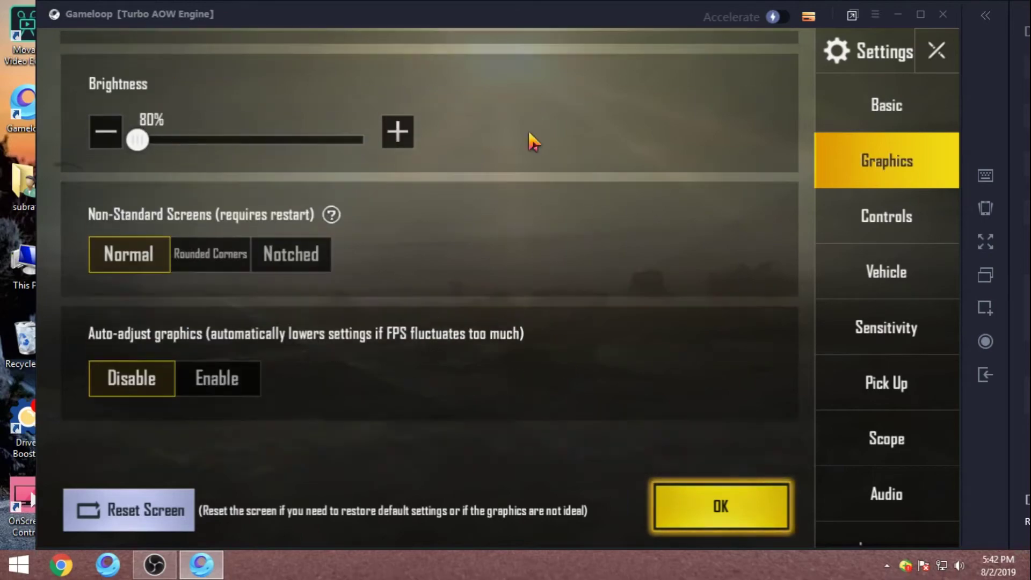
{"action": "left_click", "coordinate": [694, 506]}
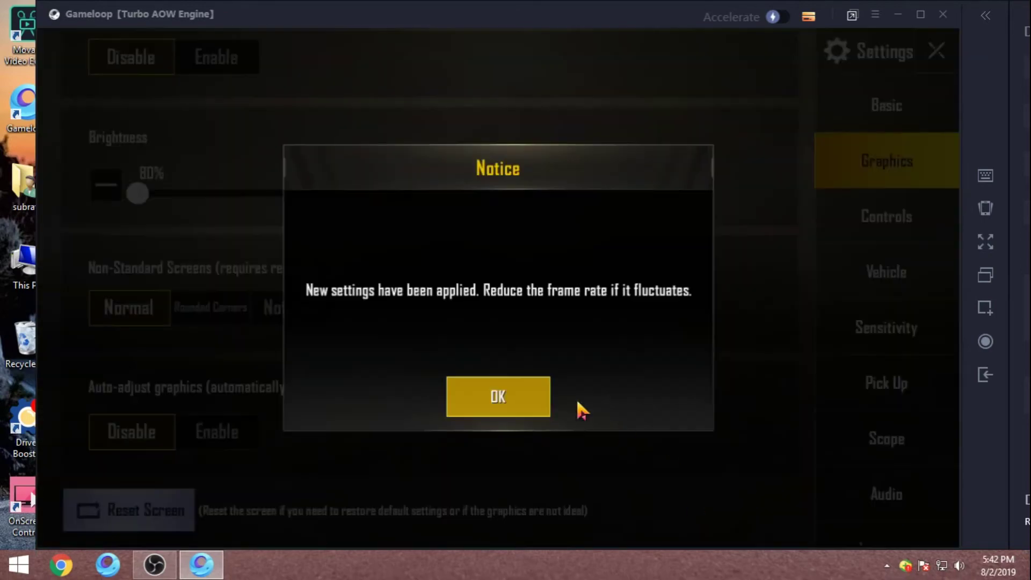
{"action": "left_click", "coordinate": [499, 397]}
Step: Recheck the graphics options from quality and frame rate to auto-adjust, and close the game settings
{"action": "scroll", "coordinate": [552, 315], "scroll_direction": "up", "scroll_amount": 8}
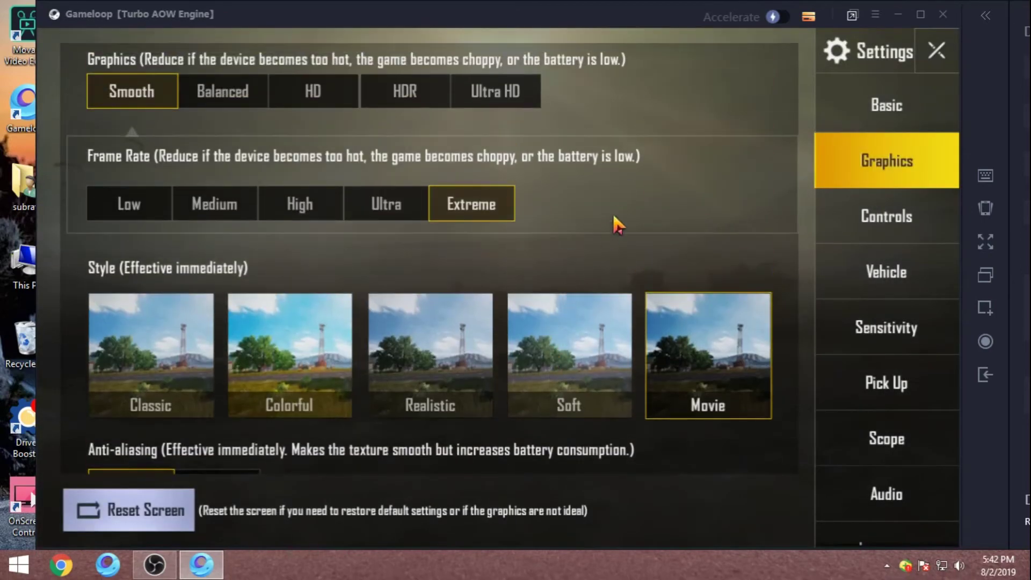
{"action": "scroll", "coordinate": [644, 214], "scroll_direction": "down", "scroll_amount": 8}
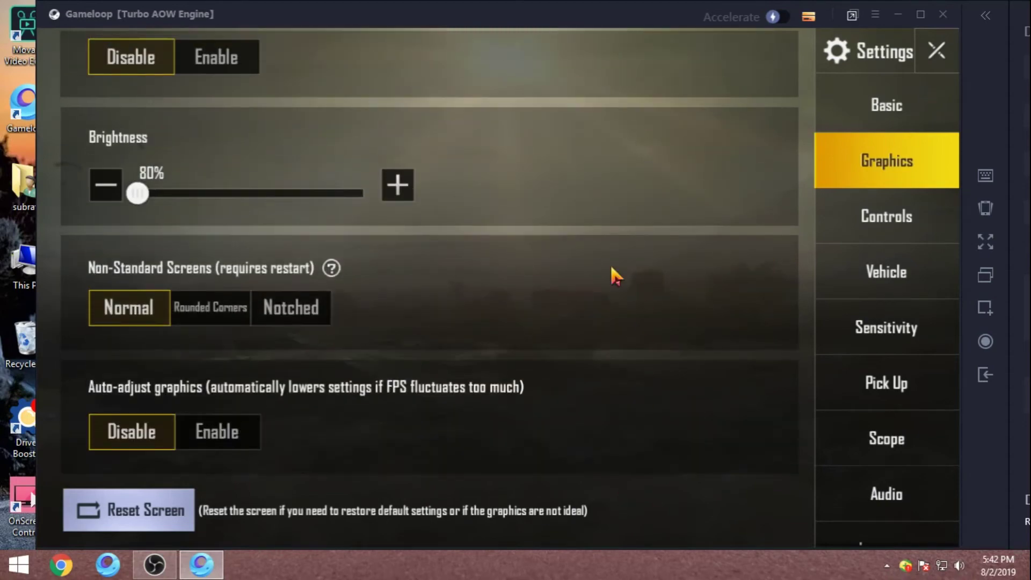
{"action": "left_click_drag", "start_coordinate": [700, 370], "coordinate": [635, 223]}
{"action": "left_click", "coordinate": [938, 49]}
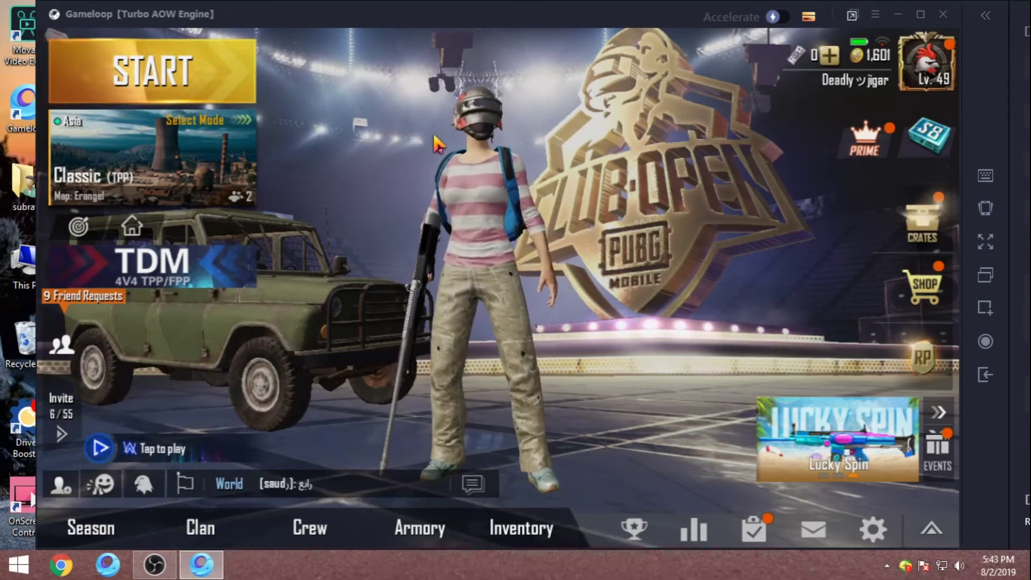
Step: Shift the Gameloop window slightly, and exit the emulator with confirmation
{"action": "mouse_move", "coordinate": [423, 12]}
{"action": "left_mouse_down"}
{"action": "mouse_move", "coordinate": [414, 44]}
{"action": "mouse_move", "coordinate": [513, 91]}
{"action": "mouse_move", "coordinate": [421, 14]}
{"action": "mouse_move", "coordinate": [387, 92]}
{"action": "mouse_move", "coordinate": [423, 1]}
{"action": "mouse_move", "coordinate": [418, 19]}
{"action": "left_mouse_up"}
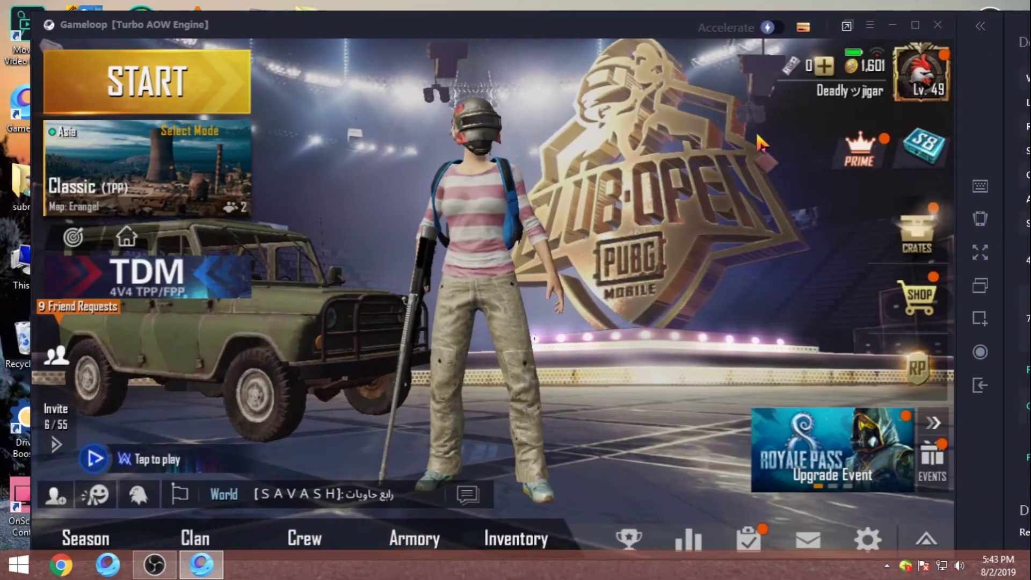
{"action": "left_click", "coordinate": [935, 24]}
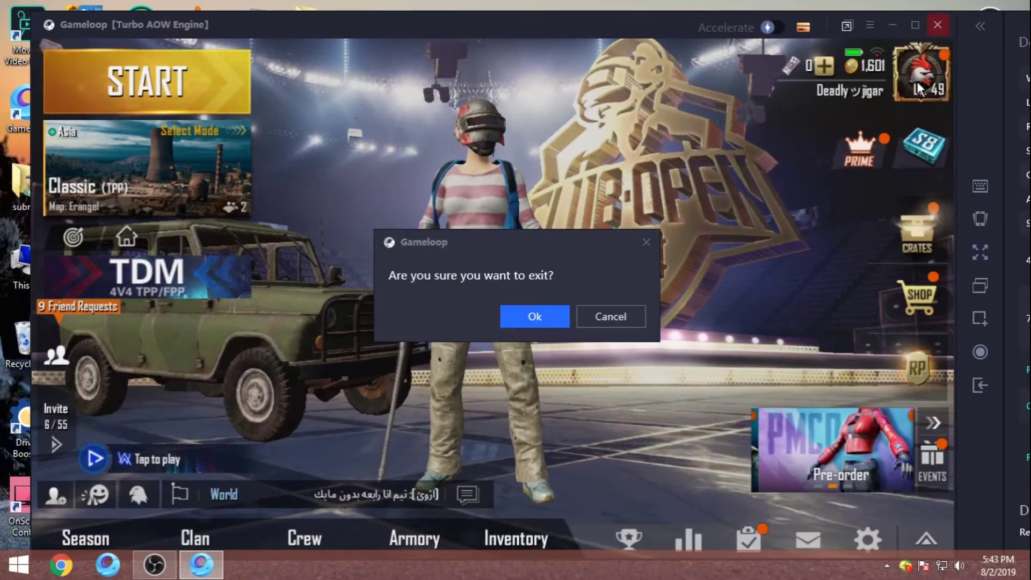
{"action": "left_click", "coordinate": [539, 316]}
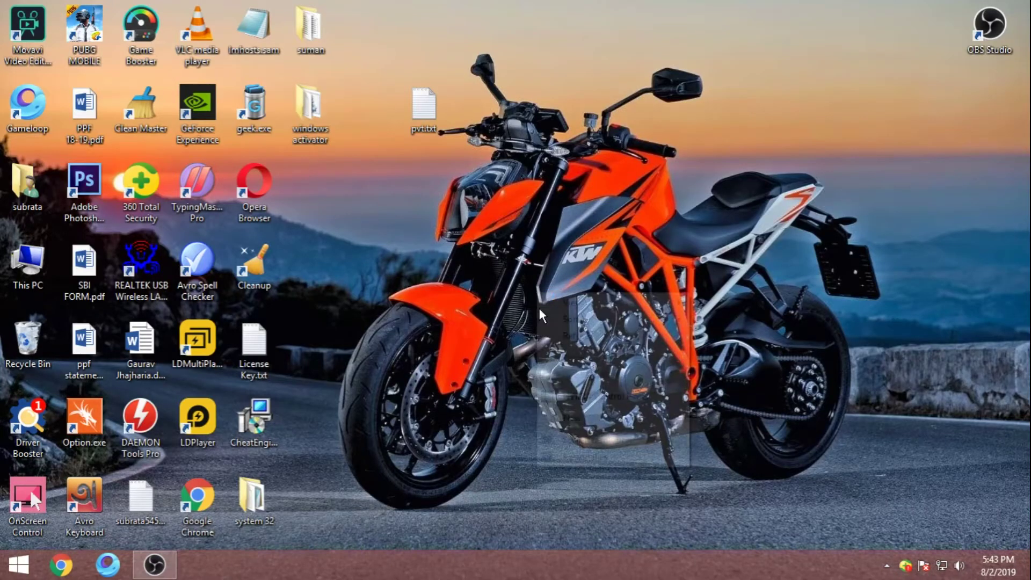
Step: Open the NVIDIA Control Panel and try the custom image preference at Balanced and Performance
{"action": "left_click", "coordinate": [561, 331]}
{"action": "right_click", "coordinate": [527, 289]}
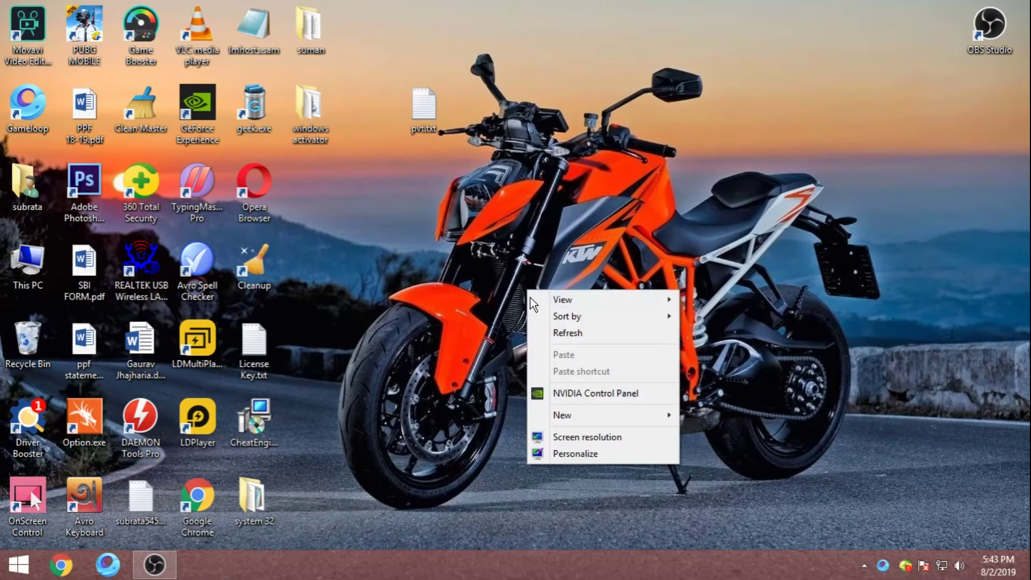
{"action": "left_click", "coordinate": [582, 397]}
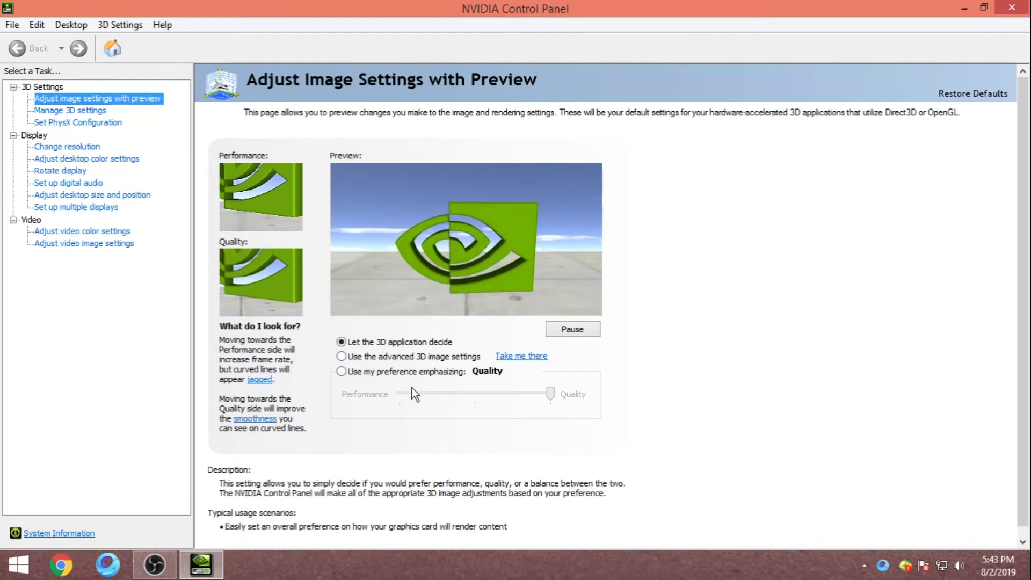
{"action": "left_click", "coordinate": [342, 373]}
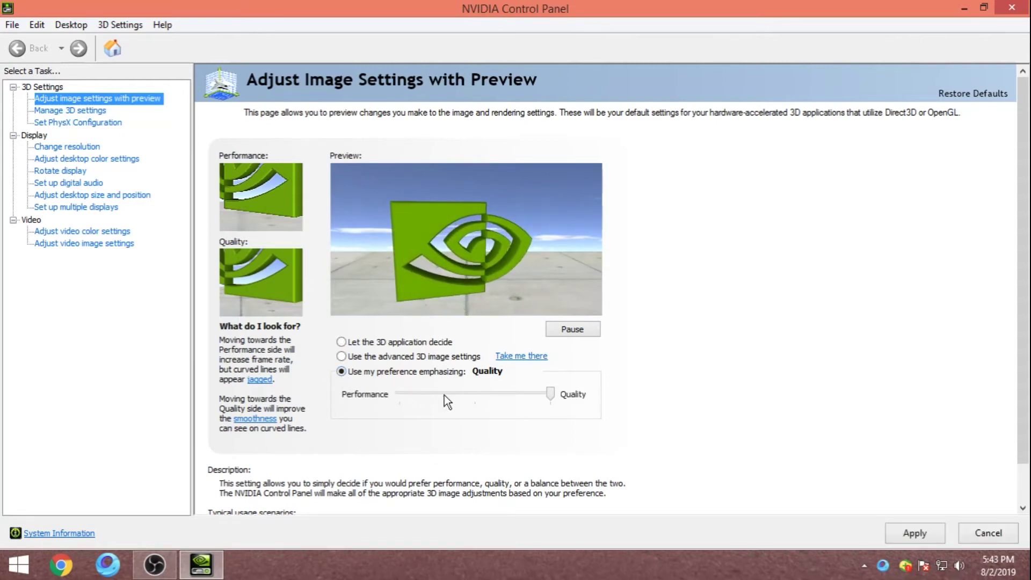
{"action": "left_click", "coordinate": [547, 393]}
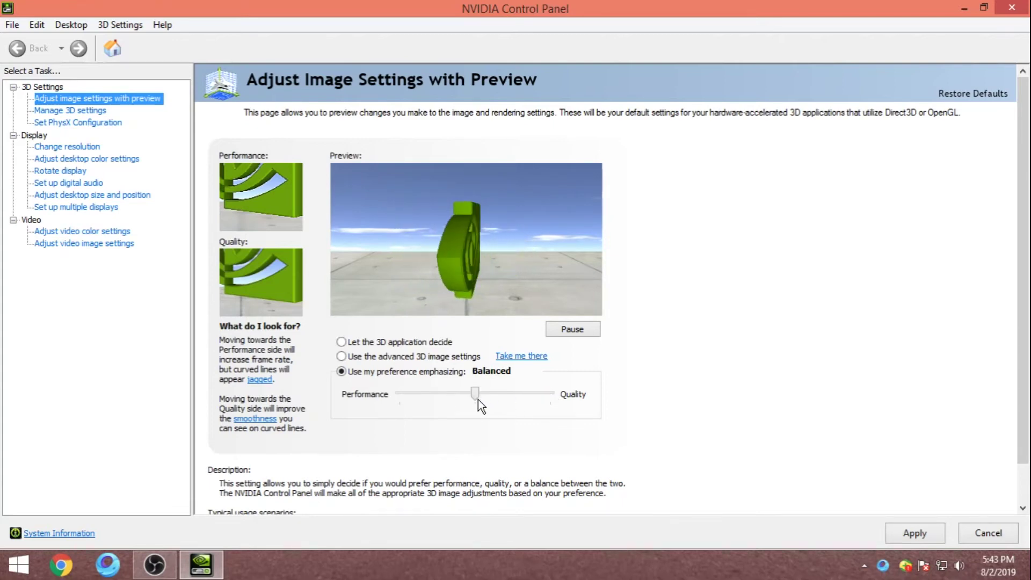
{"action": "left_click", "coordinate": [394, 394]}
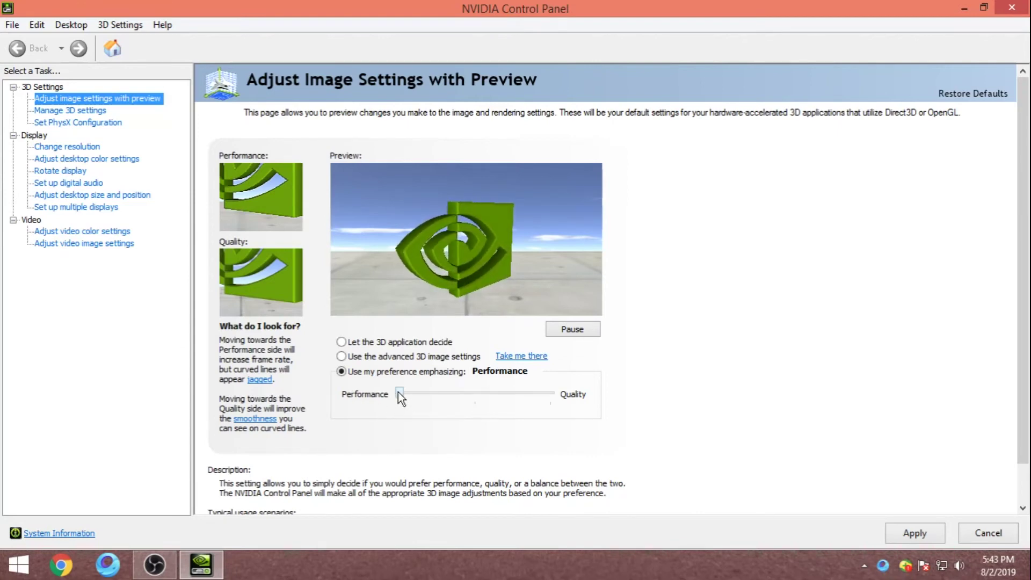
Step: Switch the image settings back to letting the 3D application decide, and close the NVIDIA Control Panel without applying changes
{"action": "left_click", "coordinate": [465, 395]}
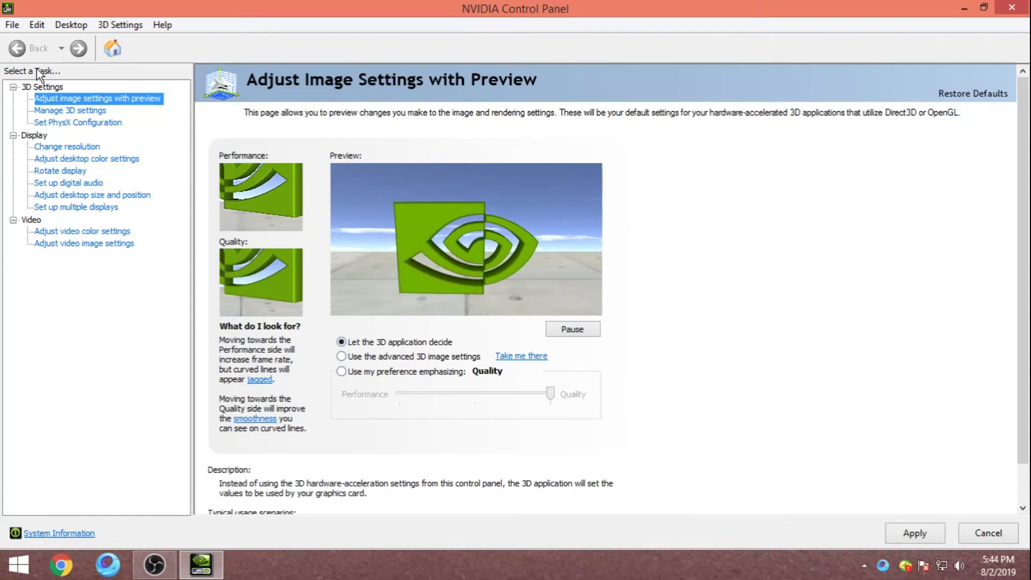
{"action": "left_click", "coordinate": [1012, 7]}
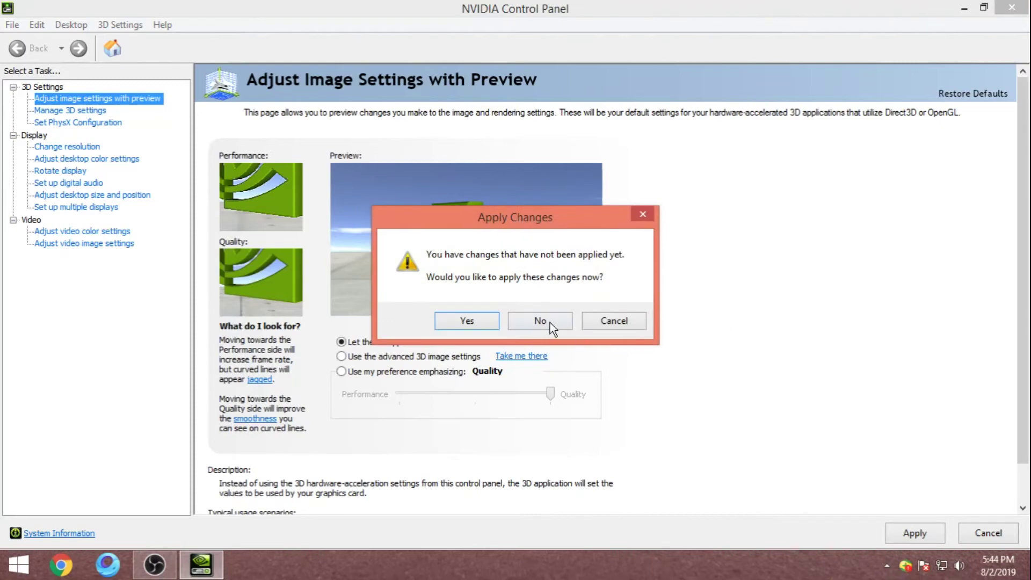
{"action": "left_click", "coordinate": [540, 320]}
Step: Refresh the desktop twice and open GeForce Experience
{"action": "right_click", "coordinate": [543, 318]}
{"action": "left_click", "coordinate": [570, 362]}
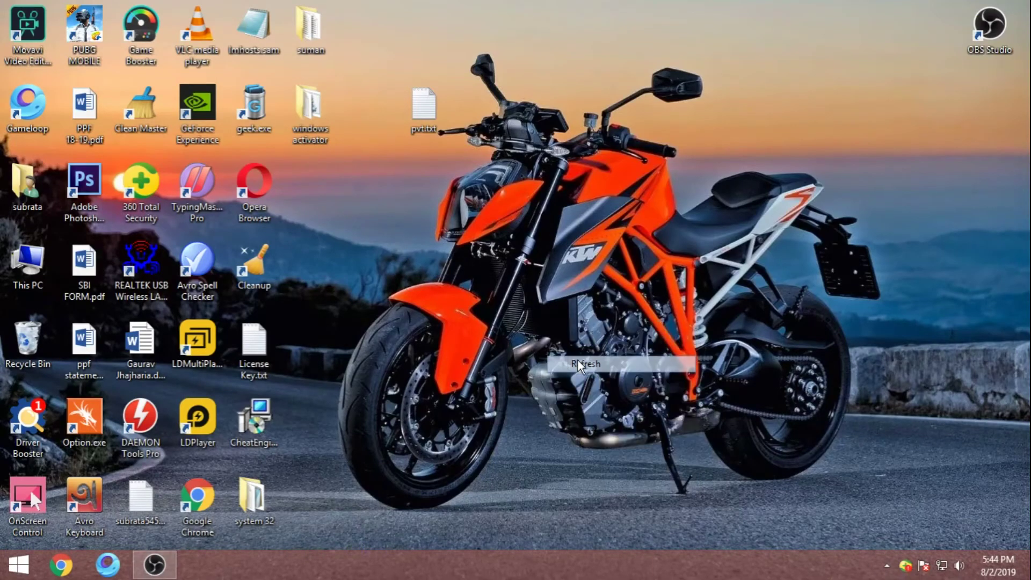
{"action": "right_click", "coordinate": [483, 308]}
{"action": "left_click", "coordinate": [515, 350]}
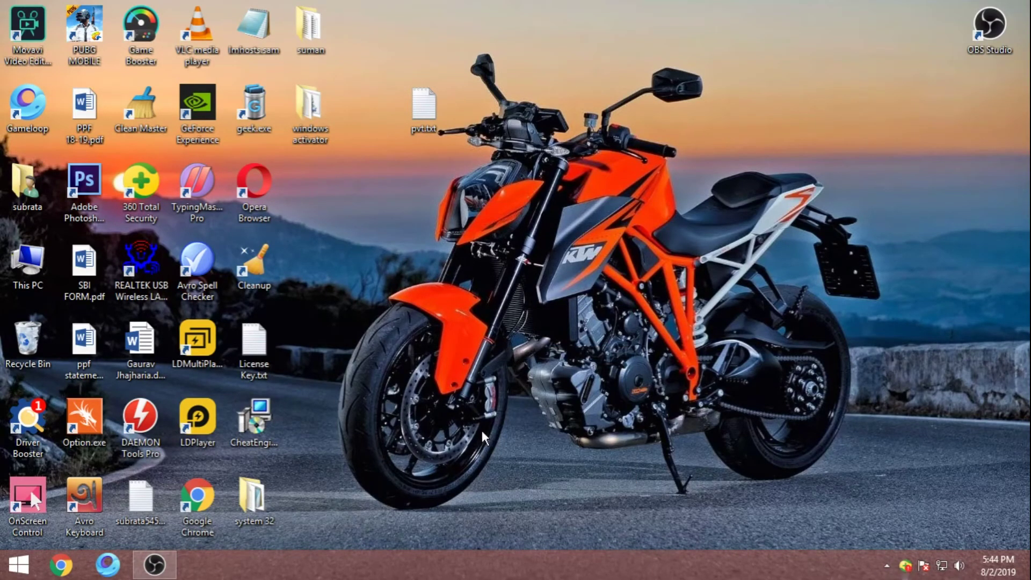
{"action": "double_click", "coordinate": [214, 124]}
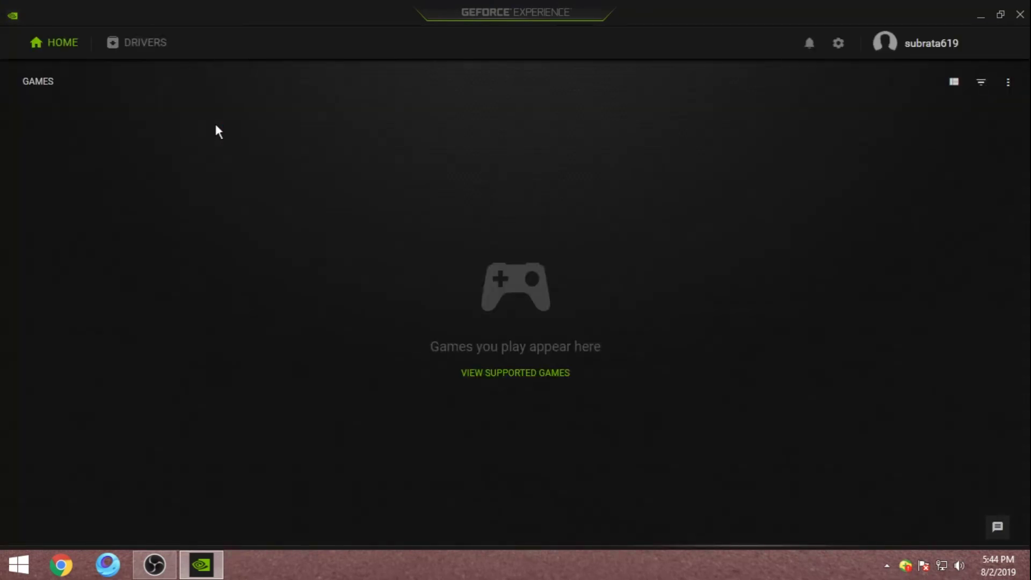
Step: Check GeForce Experience for graphics driver updates, then close it and refresh the desktop
{"action": "left_click", "coordinate": [157, 43]}
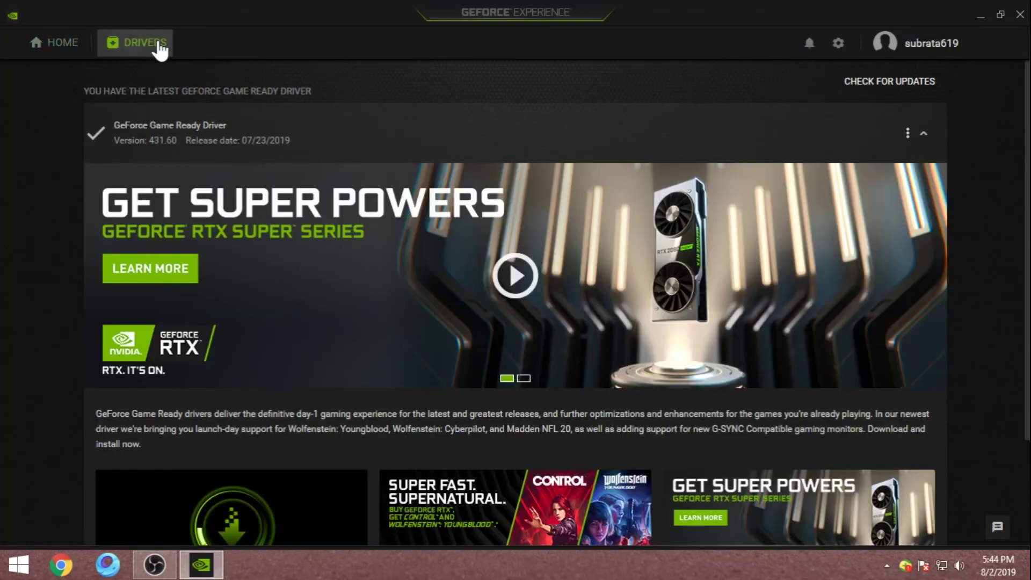
{"action": "left_click", "coordinate": [864, 87]}
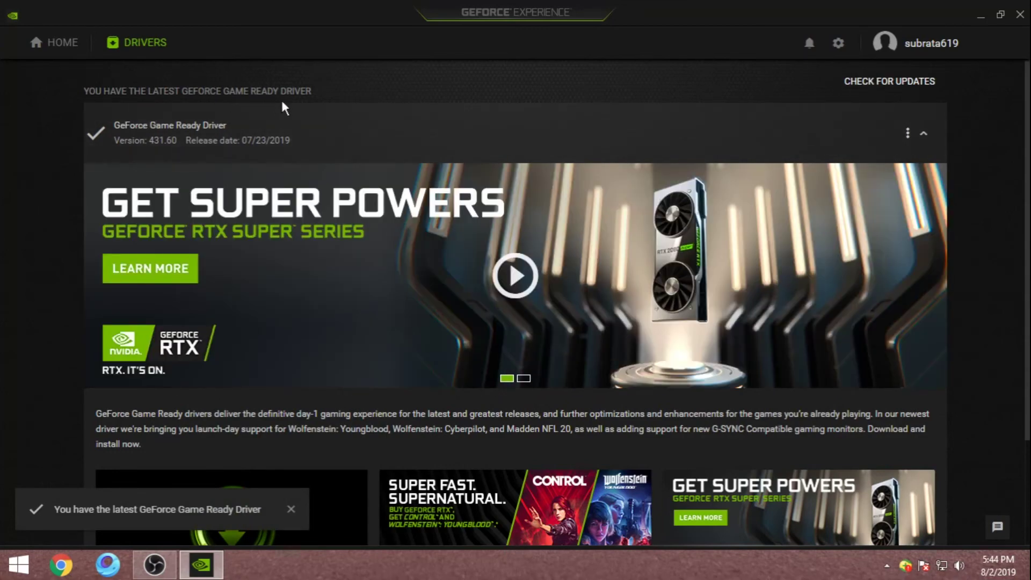
{"action": "left_click", "coordinate": [1019, 15]}
{"action": "right_click", "coordinate": [662, 225]}
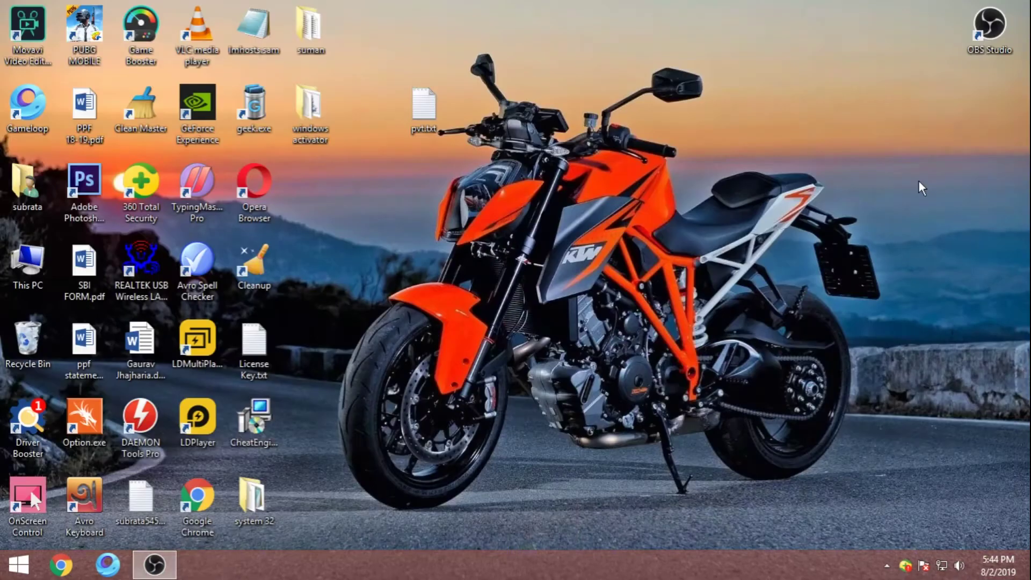
{"action": "left_click", "coordinate": [709, 268]}
Step: Open the Performance Options through the advanced system settings of This PC to view the visual effects choices
{"action": "double_click", "coordinate": [21, 254]}
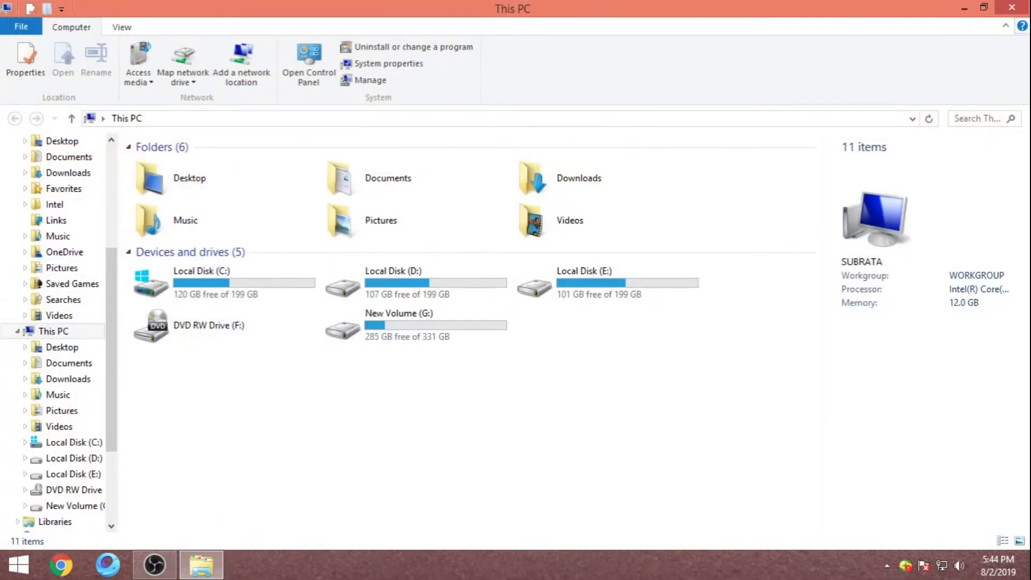
{"action": "left_click", "coordinate": [1011, 7]}
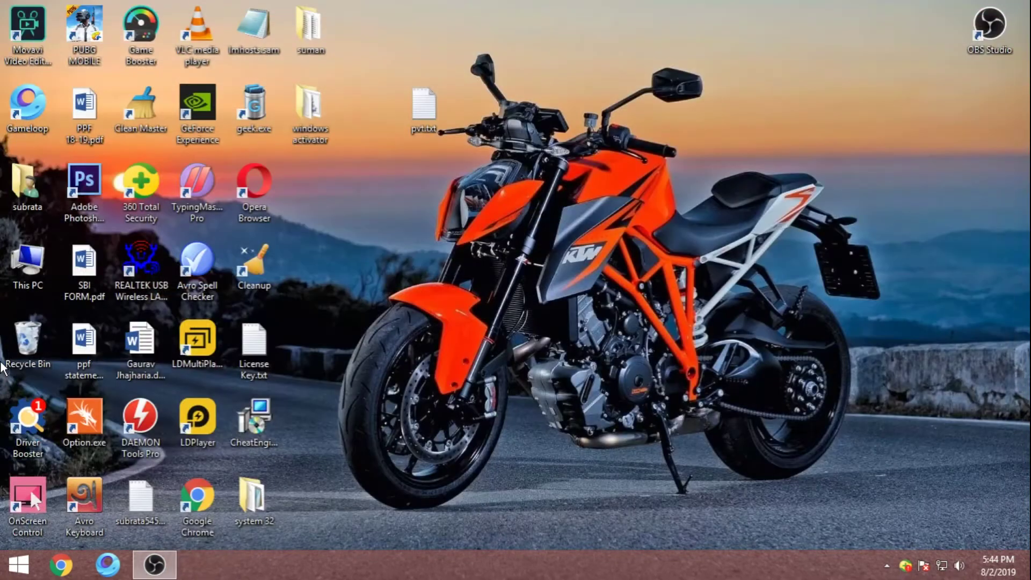
{"action": "right_click", "coordinate": [30, 267]}
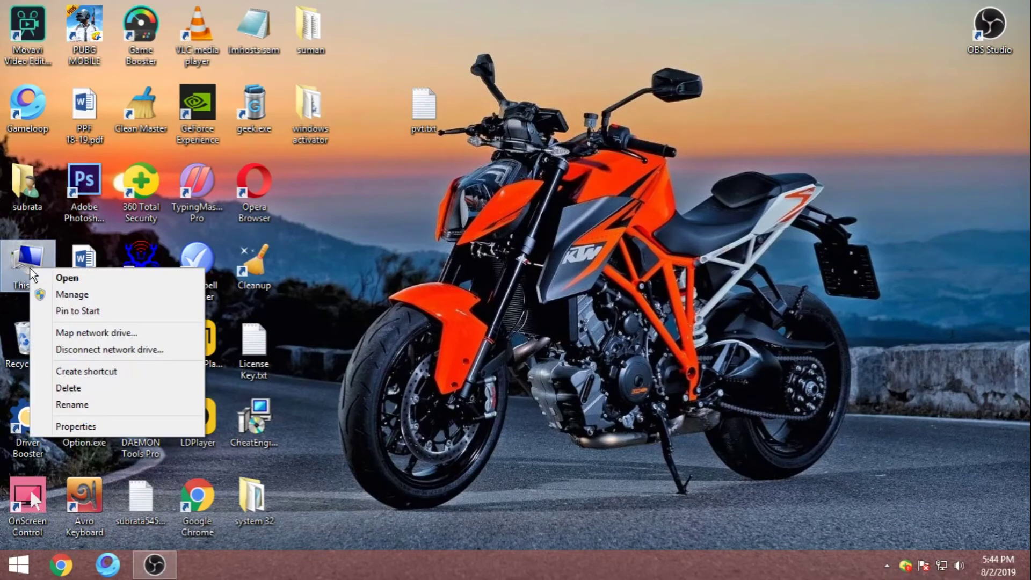
{"action": "left_click", "coordinate": [92, 422]}
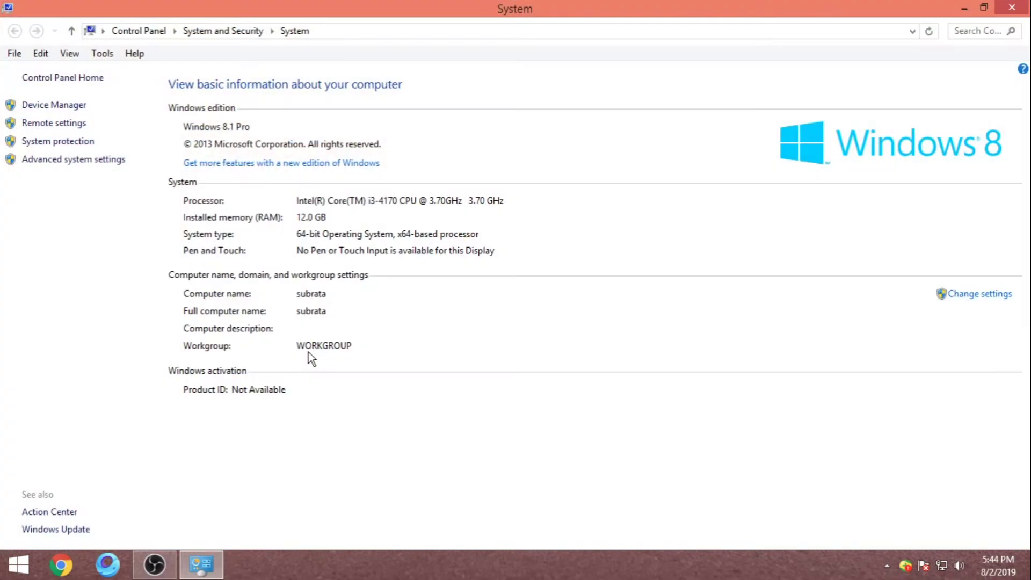
{"action": "left_click", "coordinate": [78, 159]}
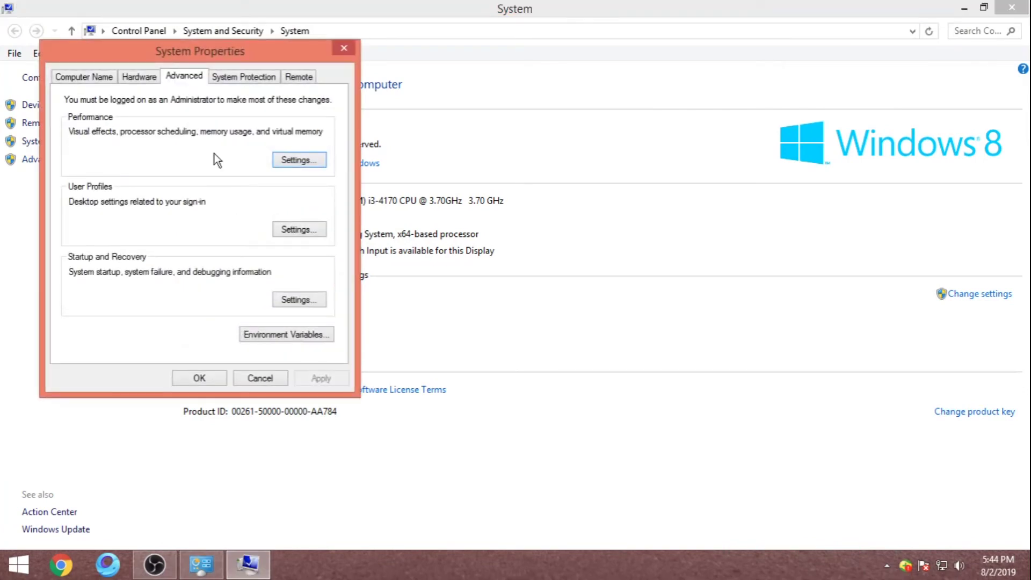
{"action": "left_click", "coordinate": [301, 160]}
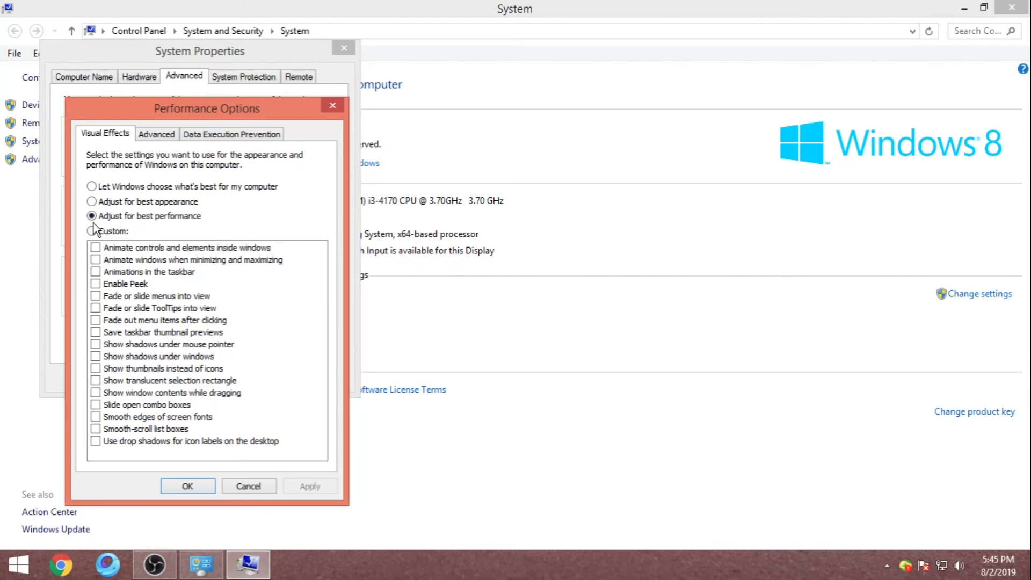
Step: Examine the Data Execution Prevention, processor scheduling and custom paging file size settings for drive C:, and close the Virtual Memory dialog
{"action": "left_click", "coordinate": [166, 135]}
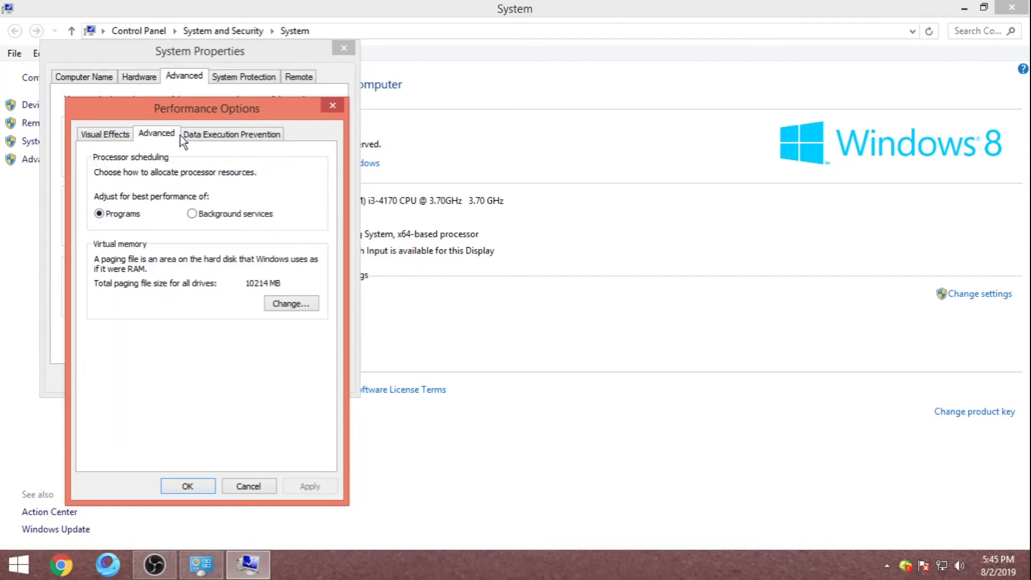
{"action": "left_click", "coordinate": [229, 133]}
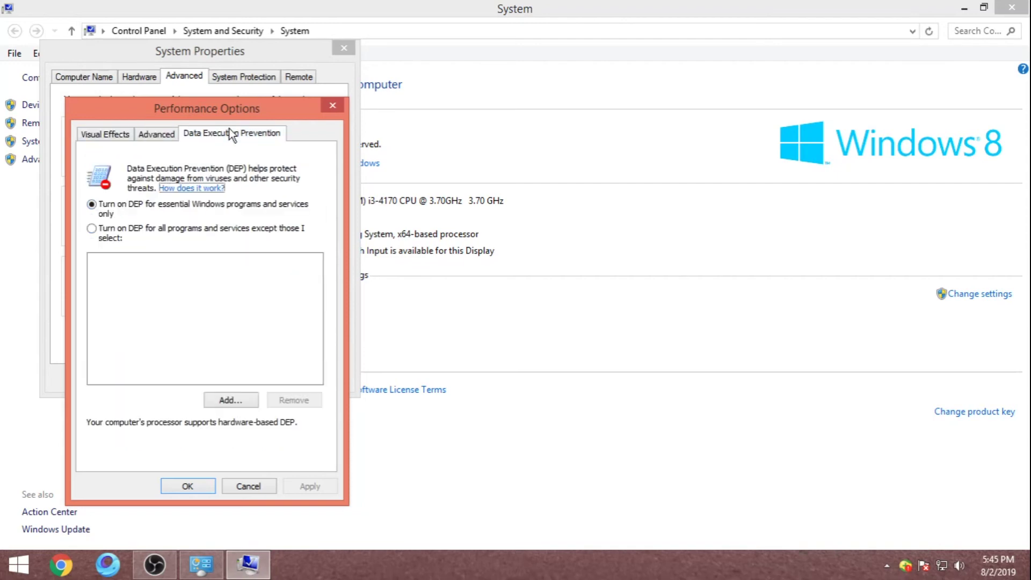
{"action": "left_click", "coordinate": [159, 134]}
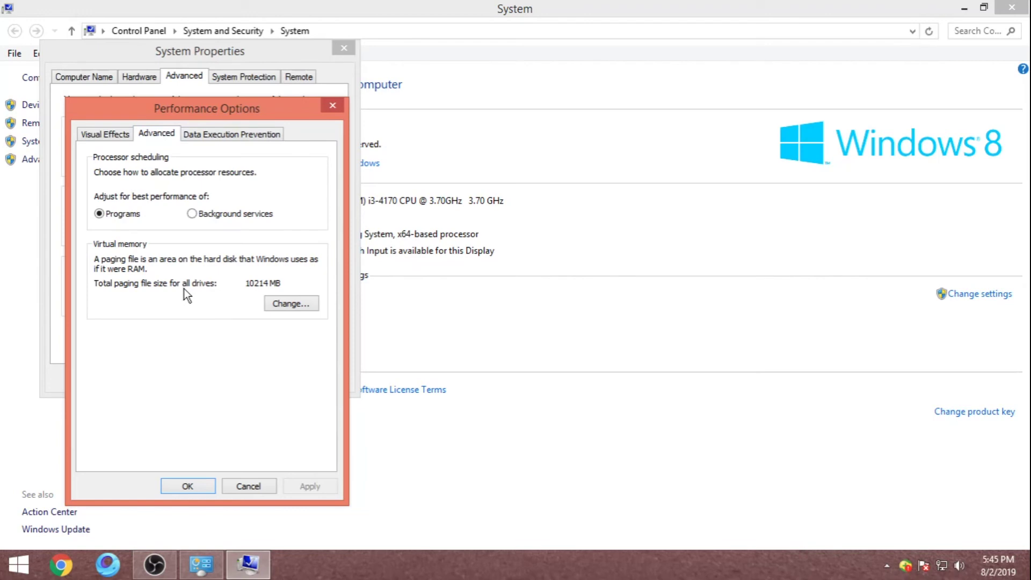
{"action": "left_click", "coordinate": [279, 309]}
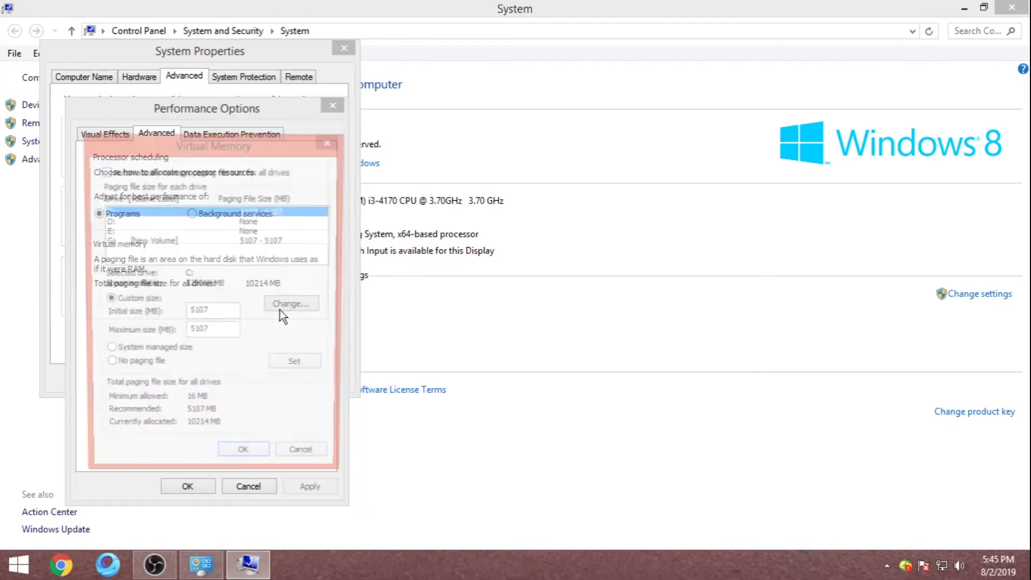
{"action": "left_click", "coordinate": [206, 315]}
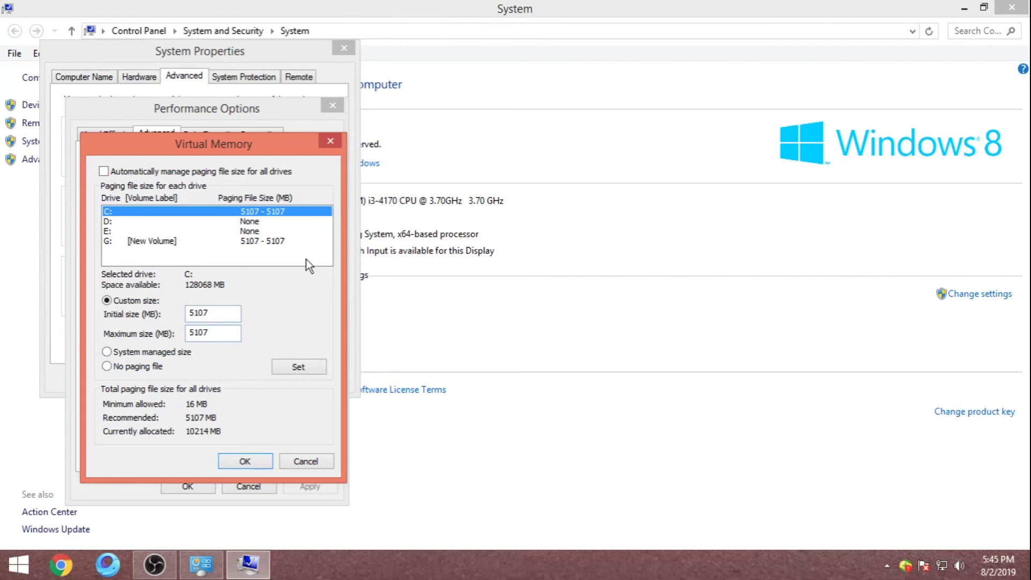
{"action": "left_click", "coordinate": [330, 141]}
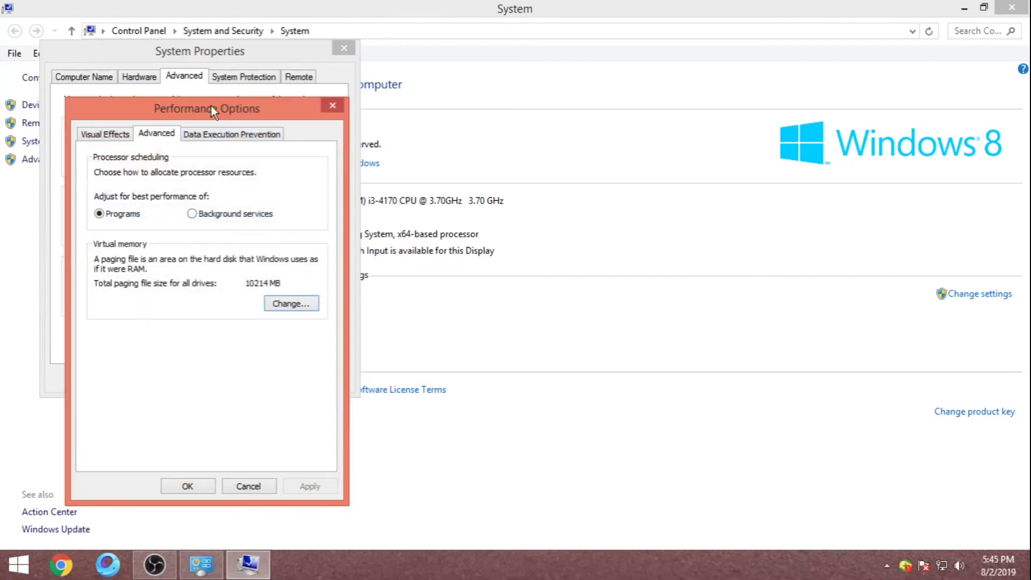
Step: Look through the computer name, hardware and advanced system properties, recheck the visual effects options, and close all system windows
{"action": "left_click", "coordinate": [90, 76]}
{"action": "left_click", "coordinate": [331, 106]}
{"action": "left_click", "coordinate": [76, 76]}
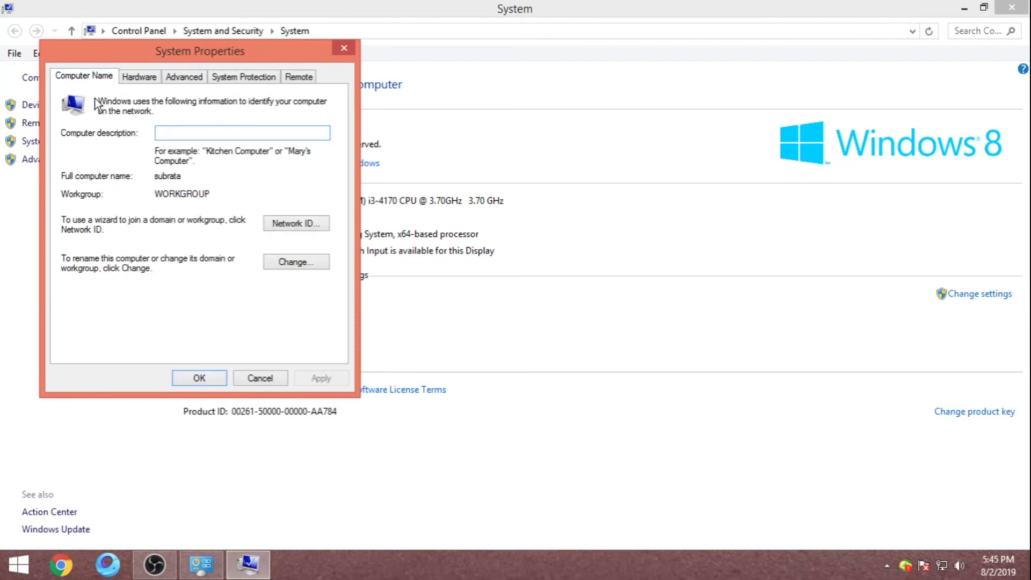
{"action": "left_click", "coordinate": [138, 77]}
{"action": "left_click", "coordinate": [180, 81]}
{"action": "left_click", "coordinate": [295, 160]}
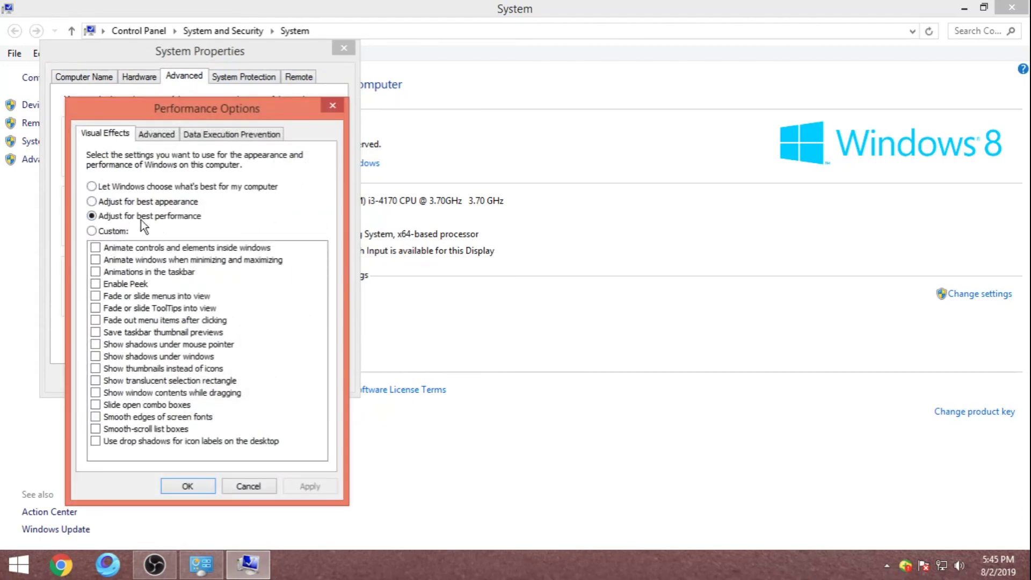
{"action": "left_click", "coordinate": [332, 106]}
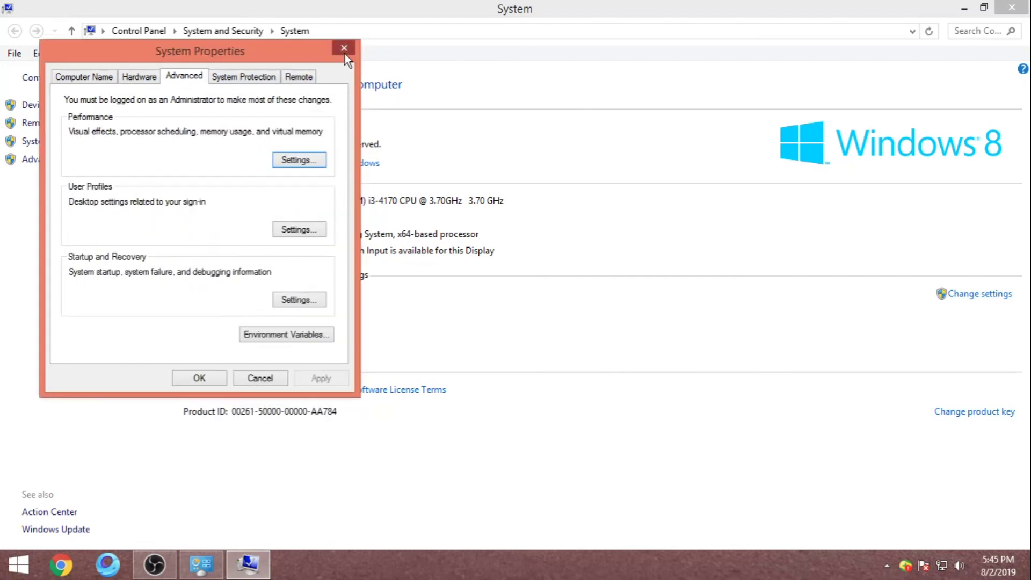
{"action": "left_click", "coordinate": [344, 49]}
{"action": "left_click", "coordinate": [1012, 8]}
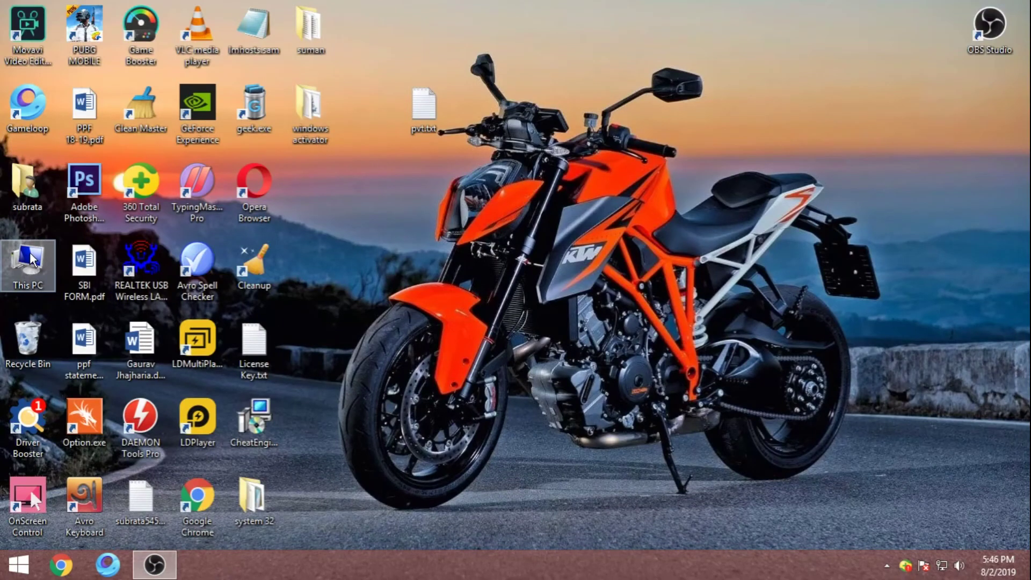
Step: Reopen the Performance Options for This PC, confirm Adjust for best performance, and close the system windows
{"action": "right_click", "coordinate": [31, 254]}
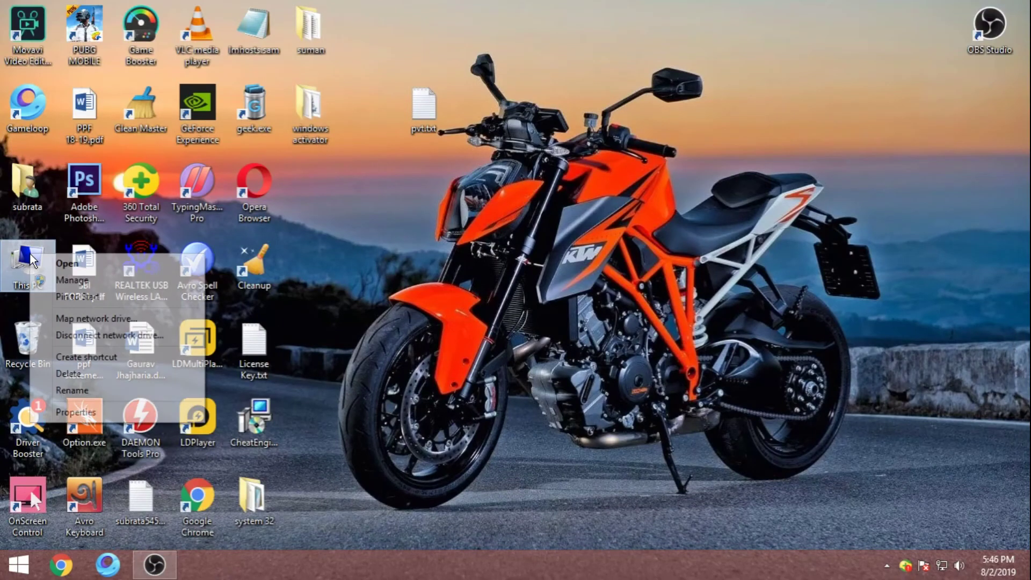
{"action": "left_click", "coordinate": [97, 419]}
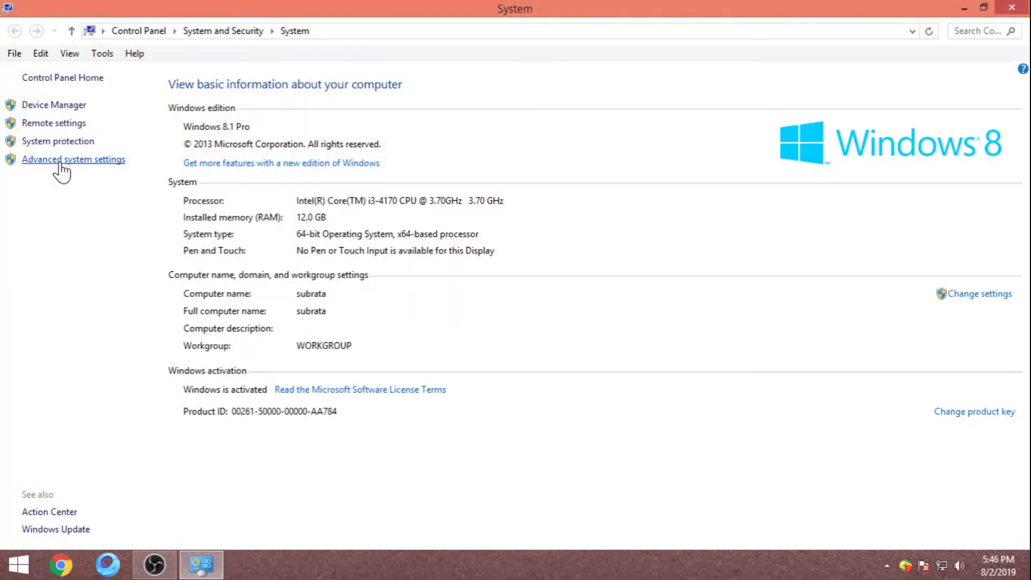
{"action": "left_click", "coordinate": [58, 160]}
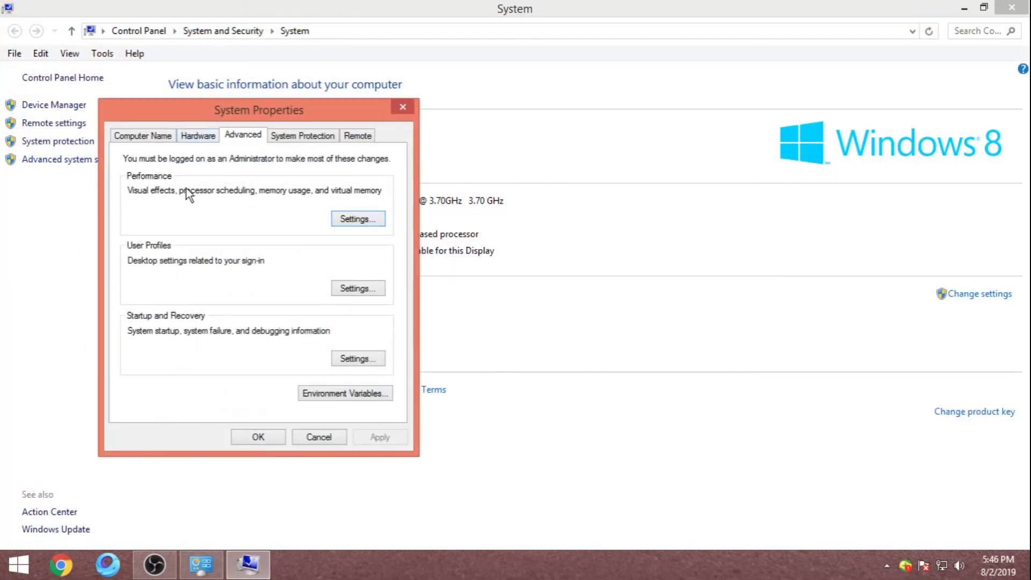
{"action": "left_click", "coordinate": [358, 218]}
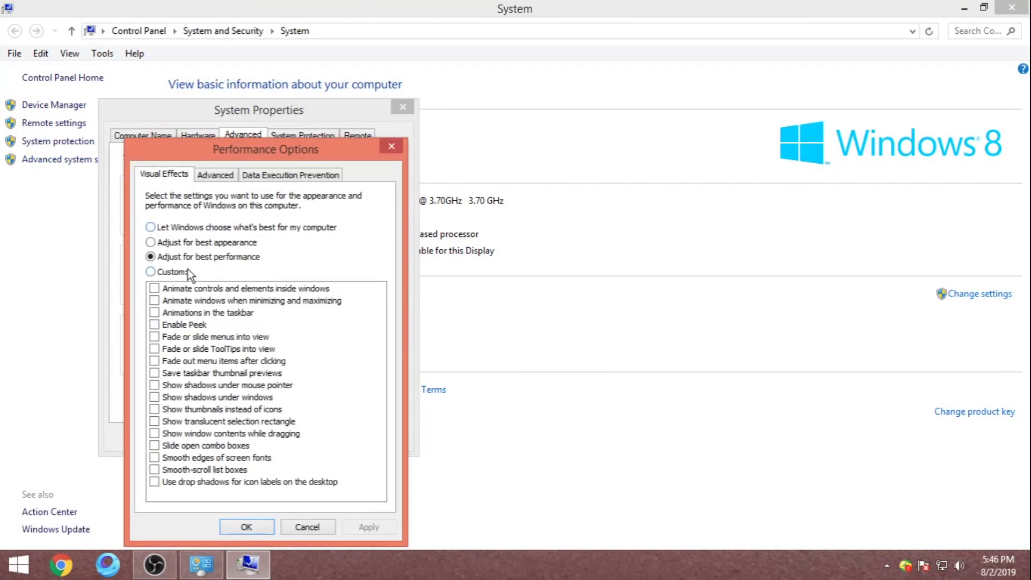
{"action": "left_click", "coordinate": [256, 531]}
{"action": "left_click", "coordinate": [410, 109]}
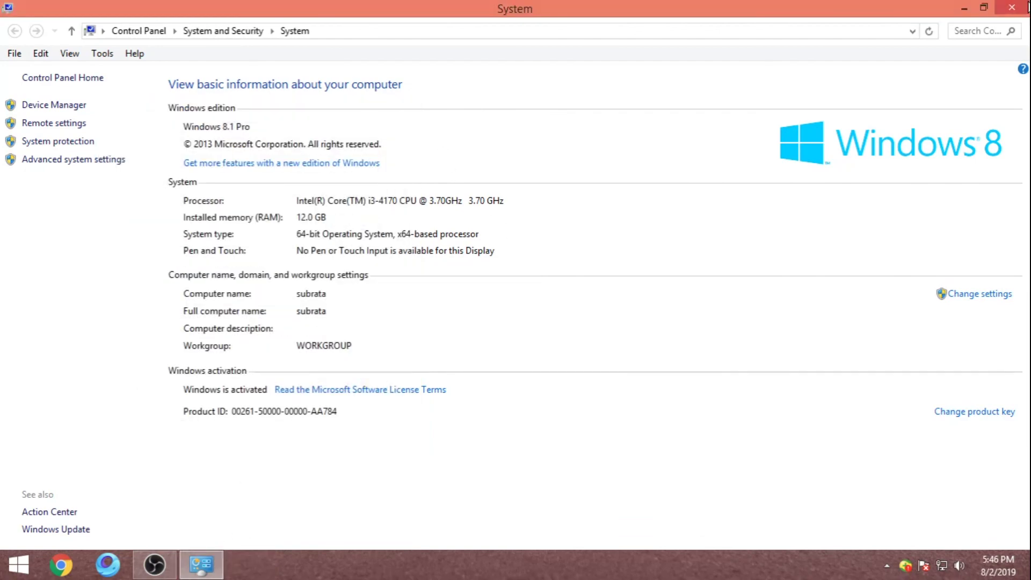
{"action": "left_click", "coordinate": [1012, 7]}
Step: Refresh the desktop repeatedly
{"action": "right_click", "coordinate": [671, 231]}
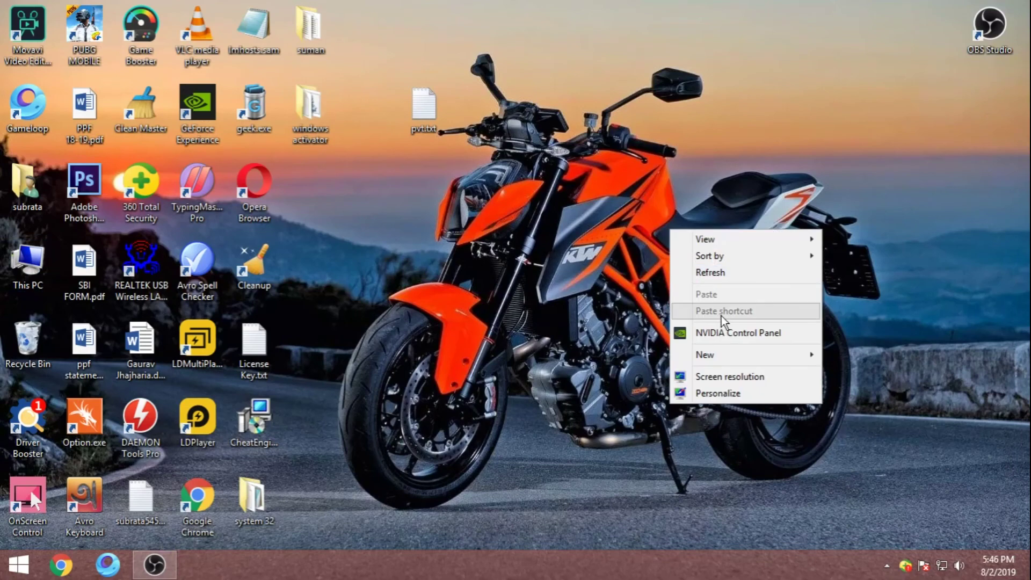
{"action": "left_click", "coordinate": [707, 277]}
{"action": "right_click", "coordinate": [613, 262]}
{"action": "left_click", "coordinate": [631, 307]}
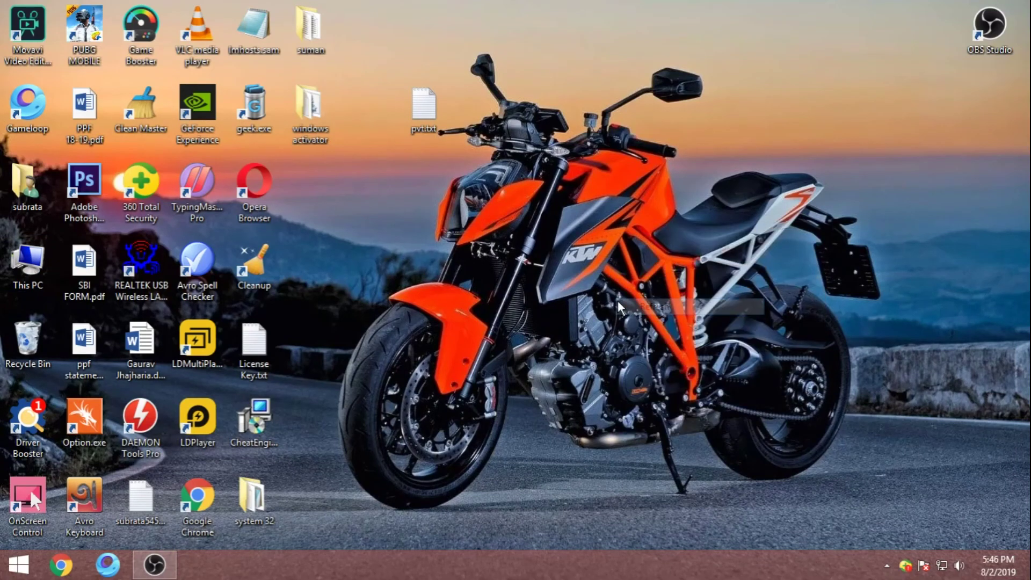
{"action": "right_click", "coordinate": [556, 287]}
{"action": "left_click", "coordinate": [584, 330]}
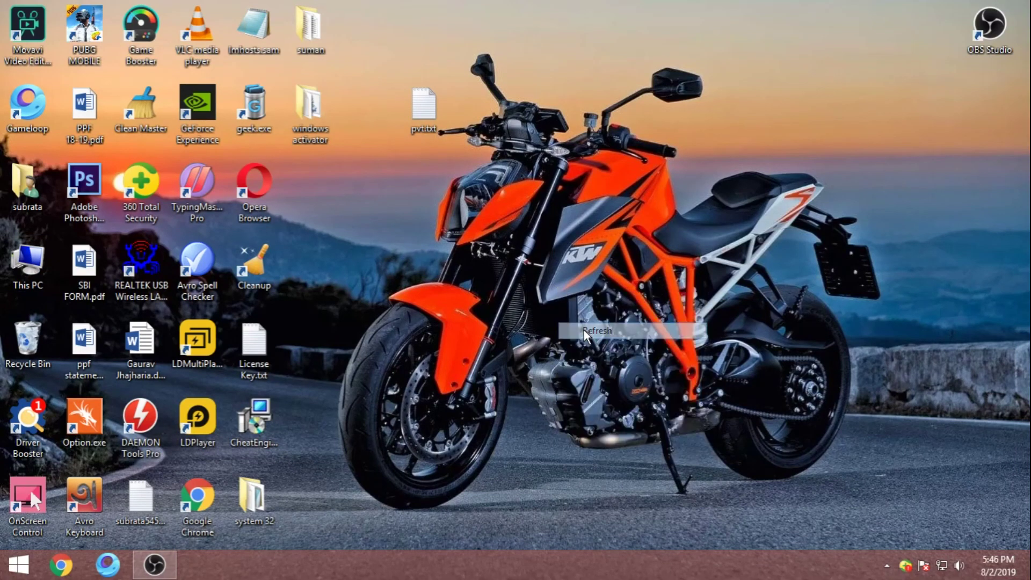
{"action": "right_click", "coordinate": [450, 264]}
{"action": "left_click", "coordinate": [473, 306]}
{"action": "right_click", "coordinate": [413, 281]}
{"action": "left_click", "coordinate": [459, 329]}
{"action": "right_click", "coordinate": [406, 299]}
{"action": "left_click", "coordinate": [440, 346]}
{"action": "right_click", "coordinate": [366, 260]}
{"action": "left_click", "coordinate": [401, 303]}
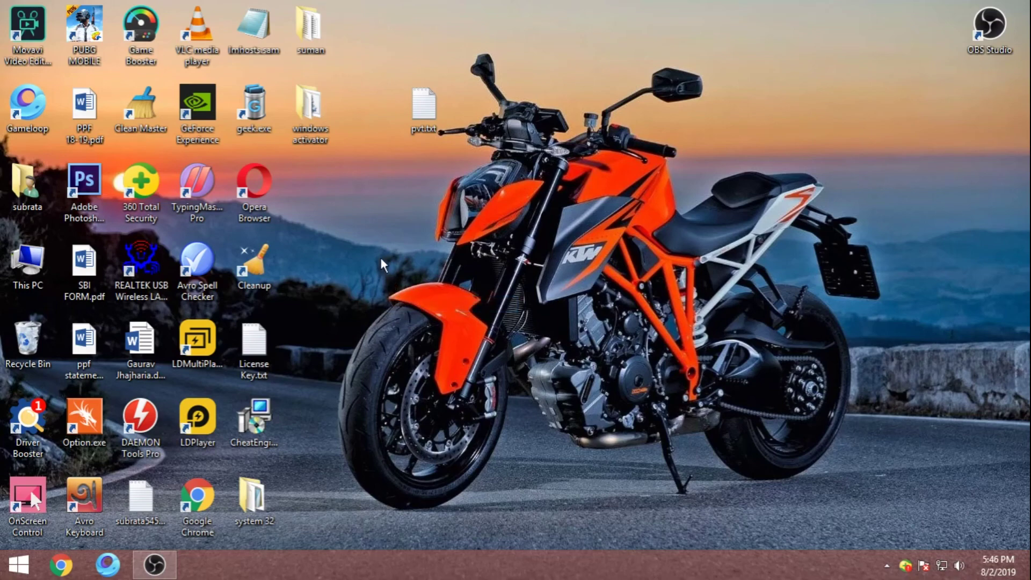
{"action": "right_click", "coordinate": [371, 240]}
{"action": "left_click", "coordinate": [405, 284]}
{"action": "right_click", "coordinate": [354, 251]}
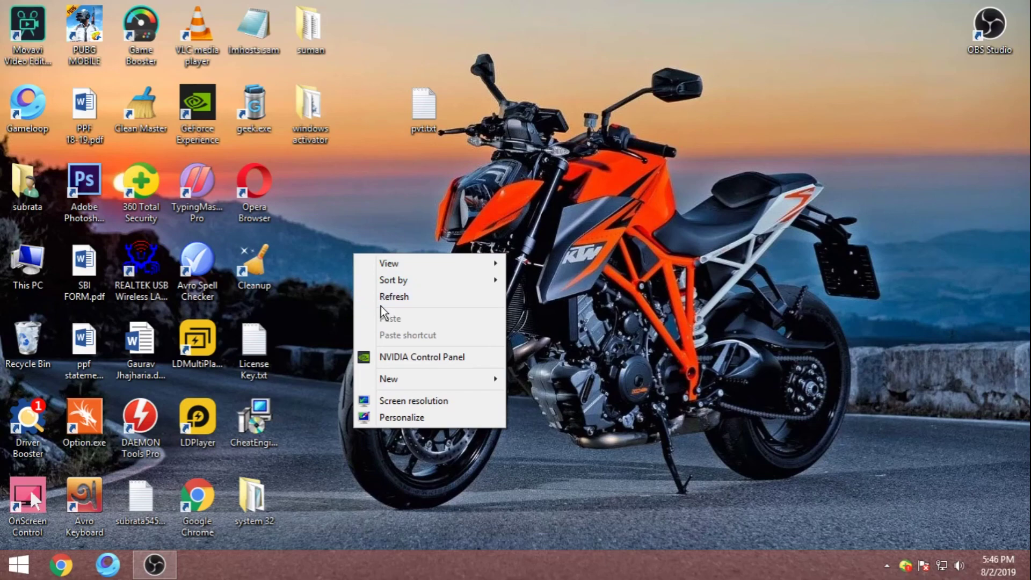
{"action": "left_click", "coordinate": [379, 301]}
{"action": "right_click", "coordinate": [360, 280]}
{"action": "left_click", "coordinate": [386, 323]}
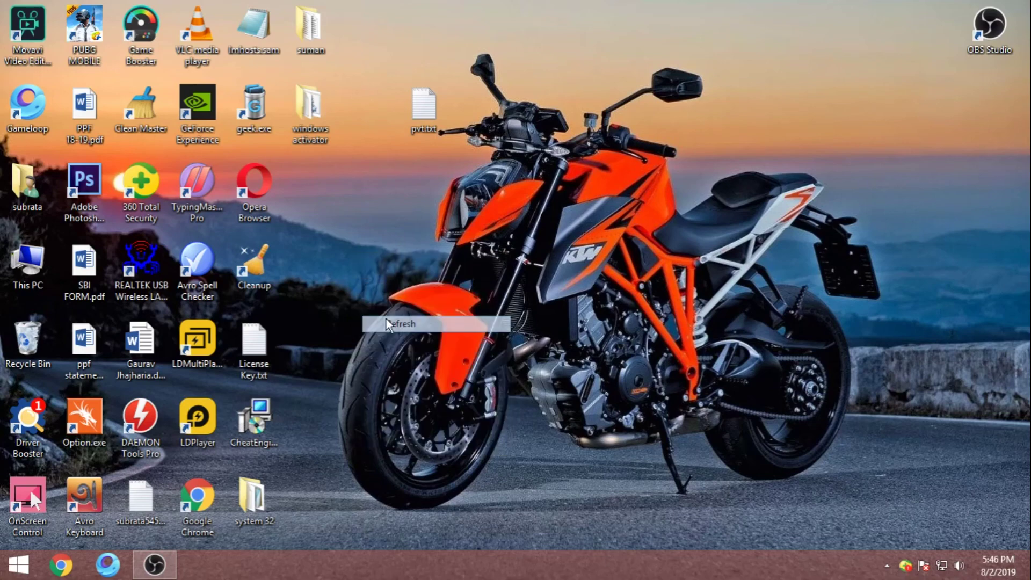
{"action": "right_click", "coordinate": [332, 256]}
{"action": "left_click", "coordinate": [361, 298]}
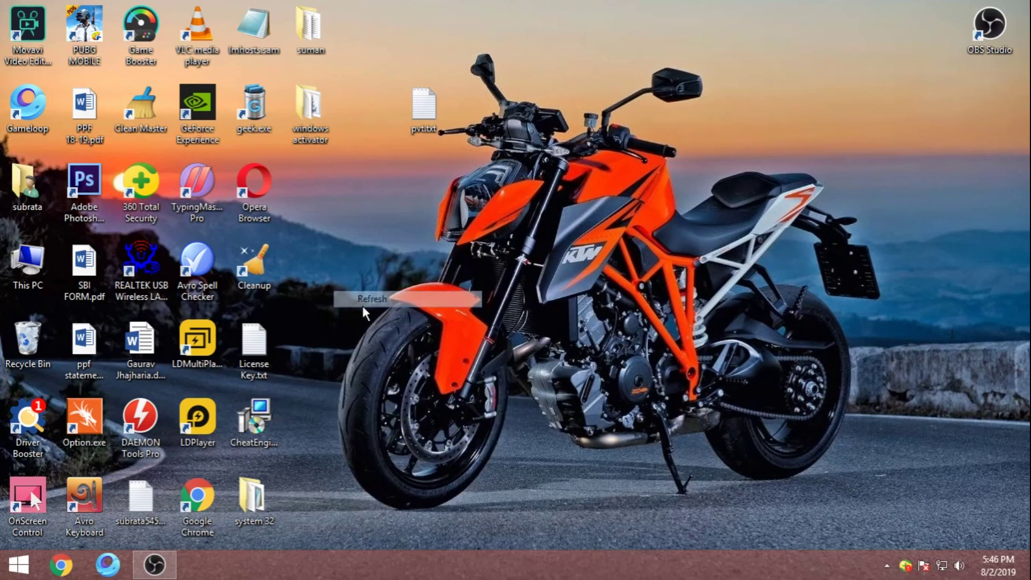
{"action": "right_click", "coordinate": [344, 248]}
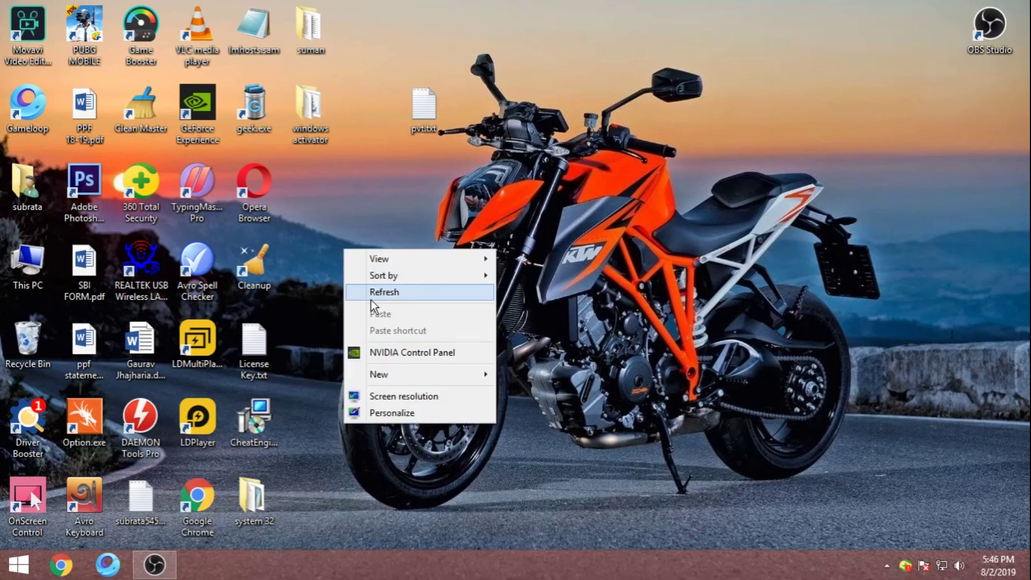
{"action": "left_click", "coordinate": [371, 295]}
Step: Switch to OBS Studio, minimise its window and bring it back up
{"action": "left_click", "coordinate": [154, 564]}
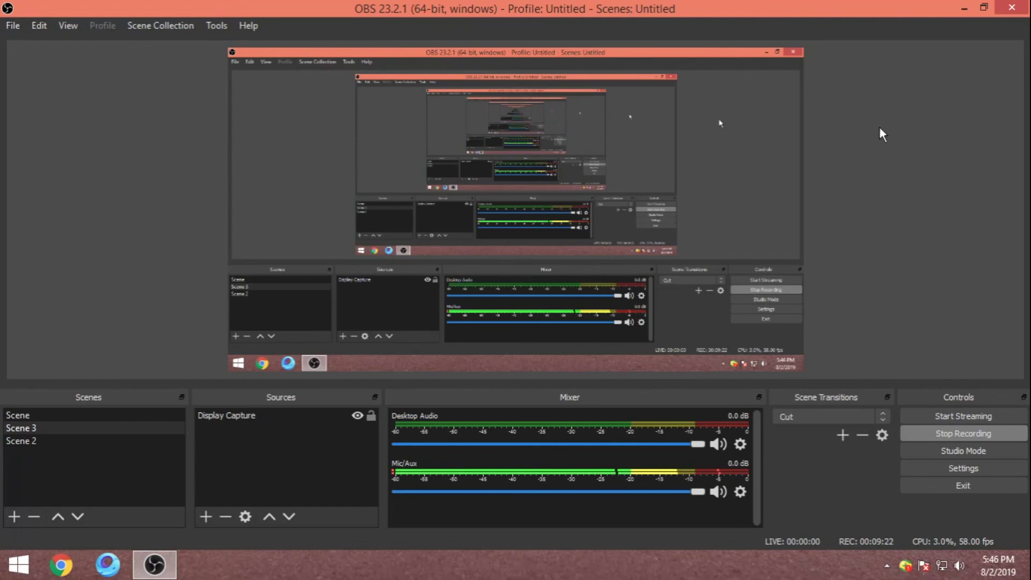
{"action": "left_click", "coordinate": [962, 9]}
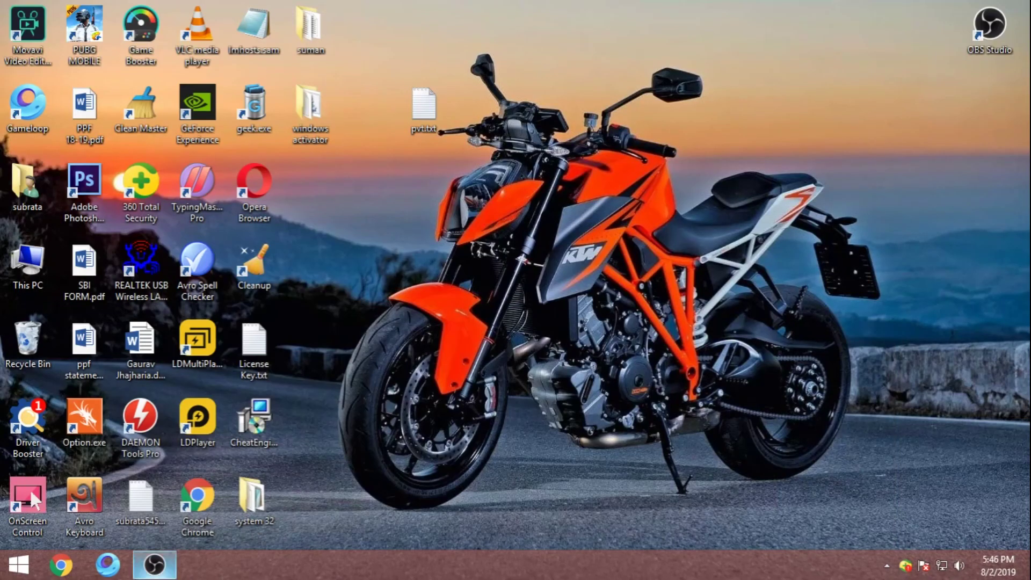
{"action": "left_click", "coordinate": [150, 568]}
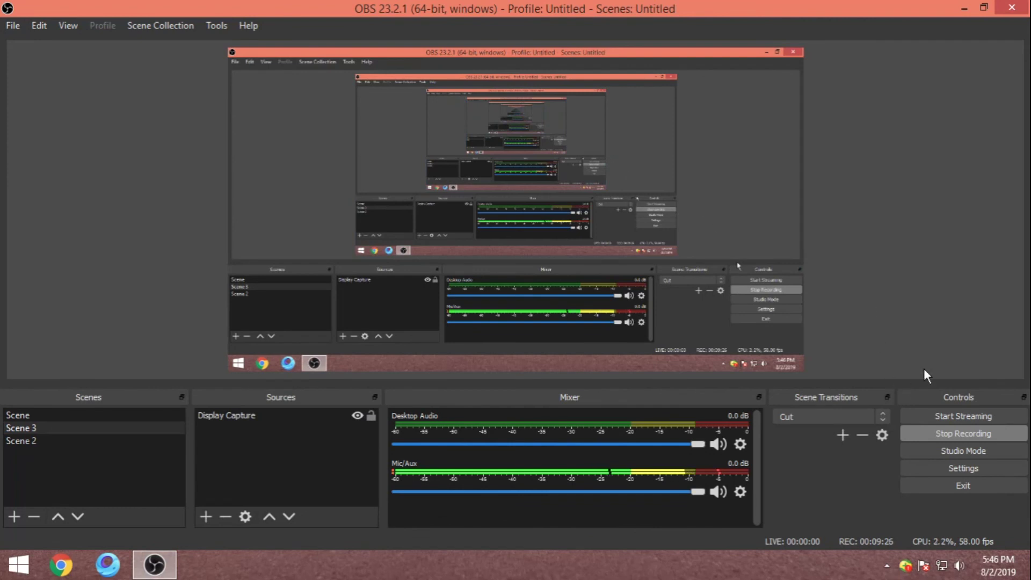